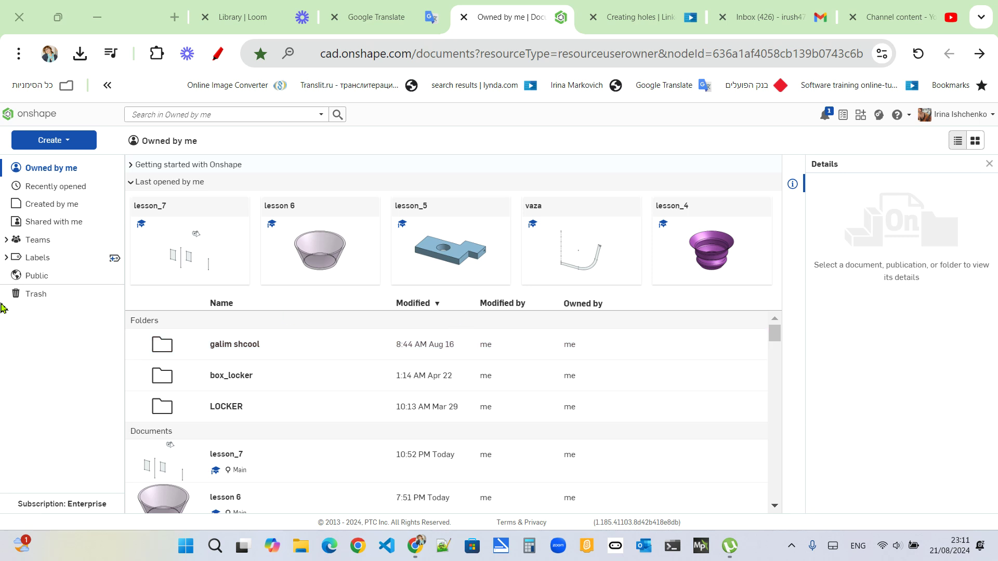
Step: Create a new document named lesson_8
left_click(70, 141)
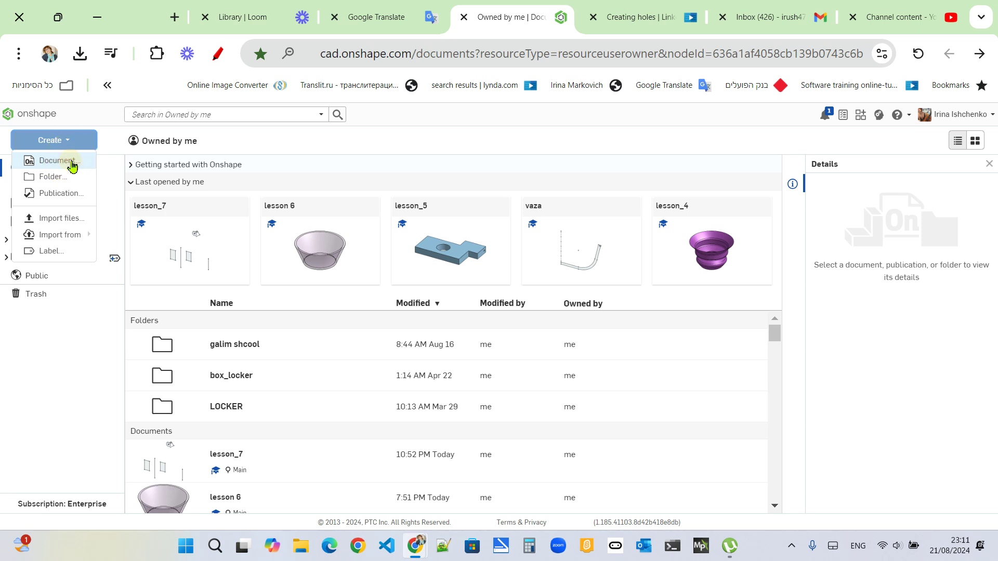
left_click(73, 164)
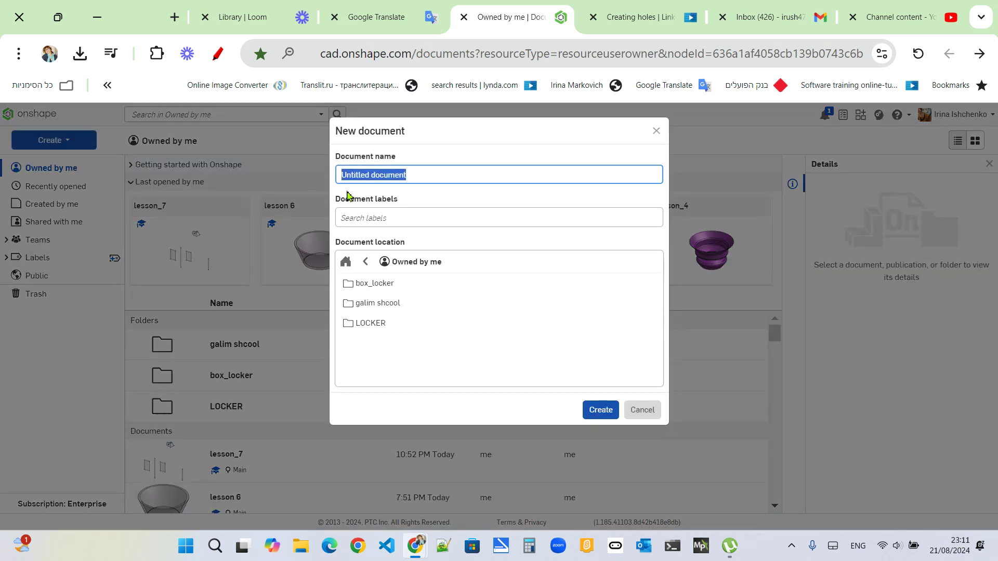
type("lesson_8")
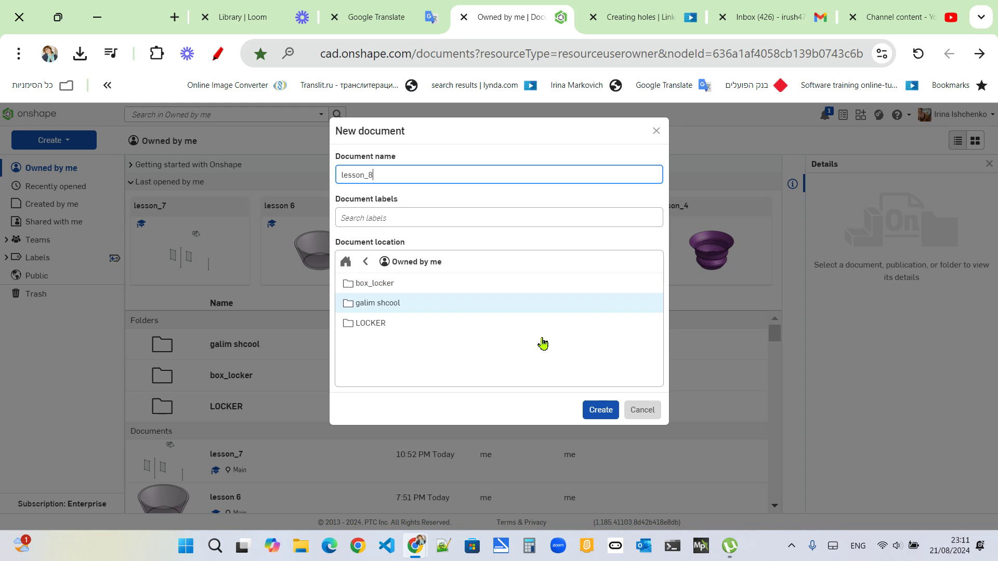
left_click(600, 409)
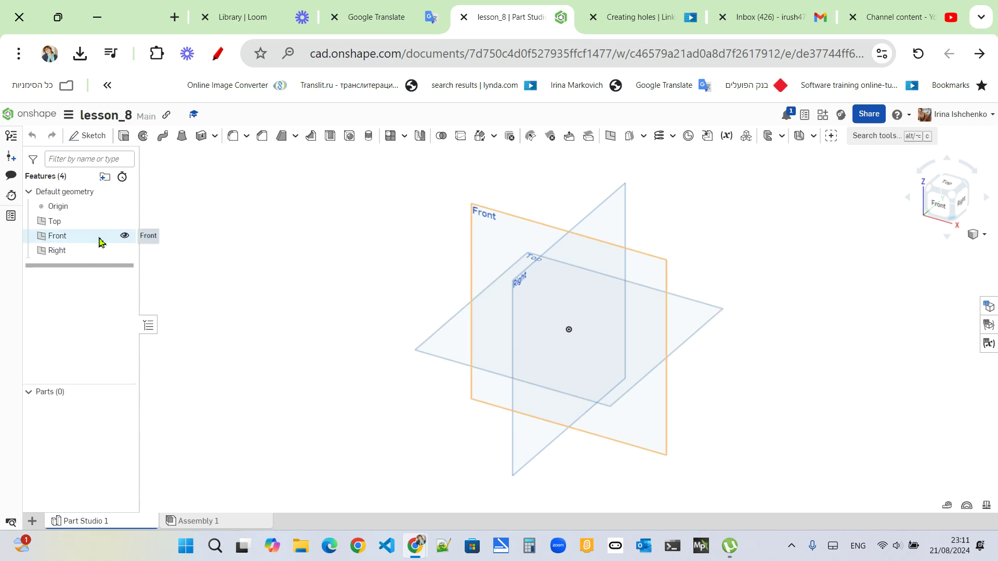
Step: Start a sketch on the Front plane and view it normal to the sketch plane
left_click(94, 136)
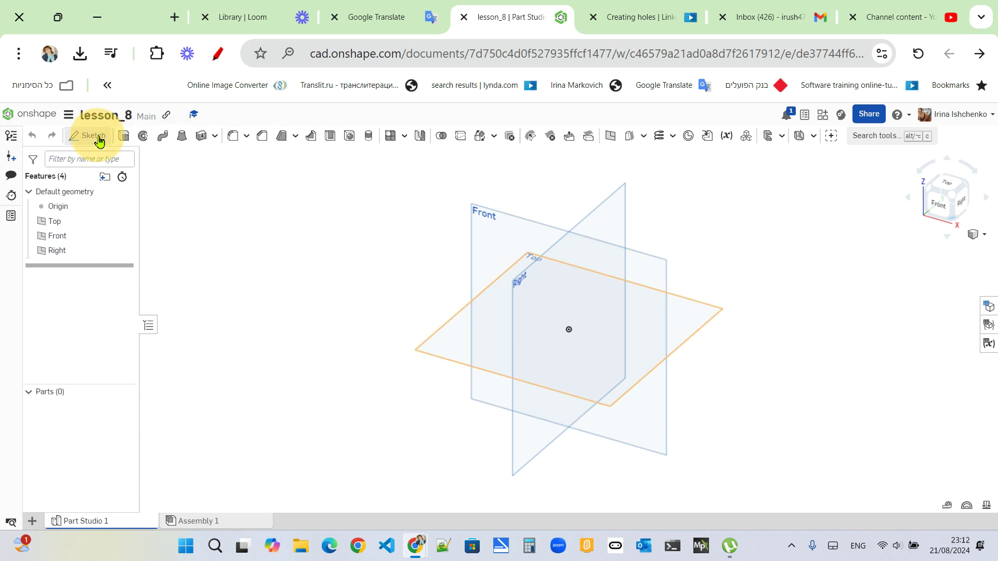
left_click(652, 264)
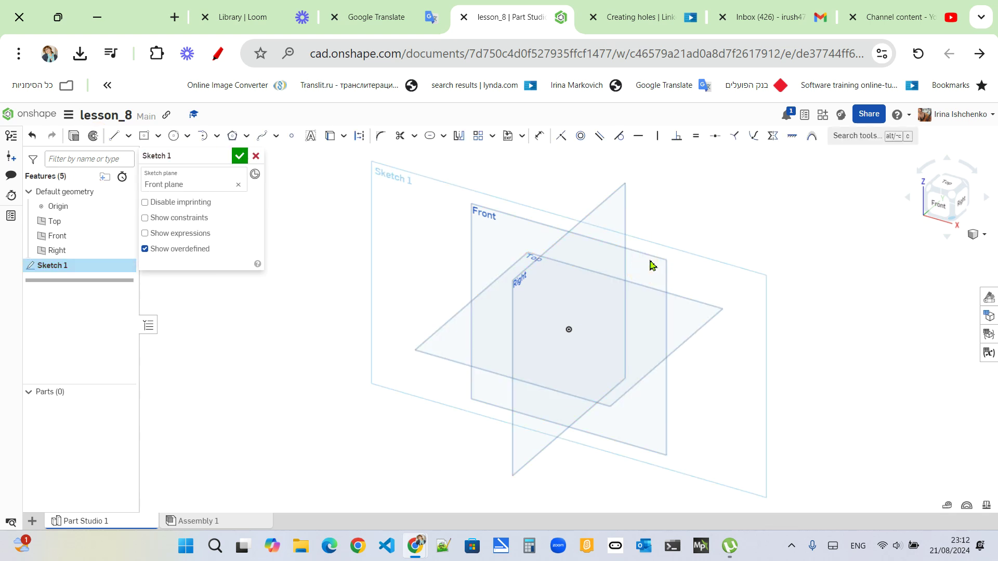
right_click(731, 304)
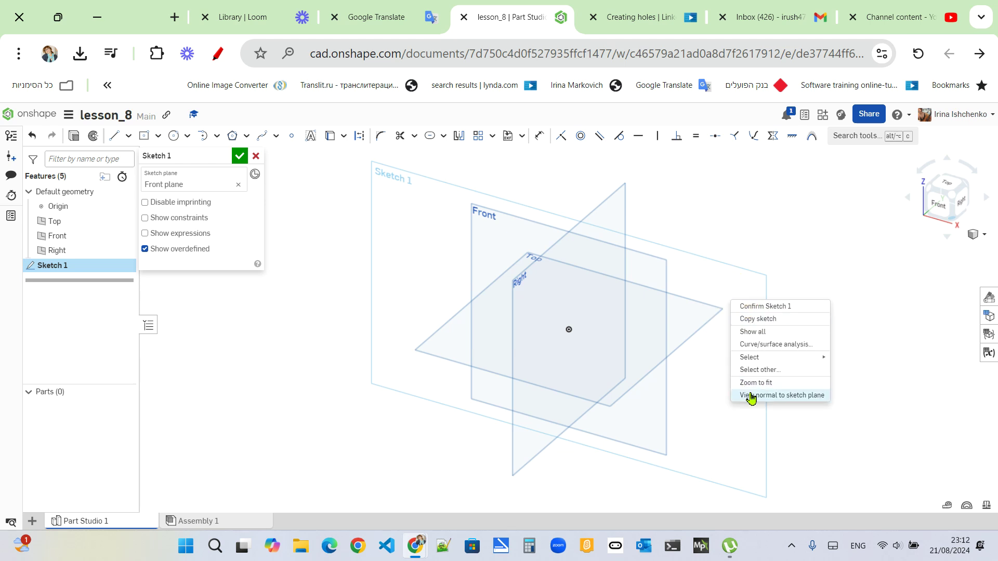
left_click(751, 396)
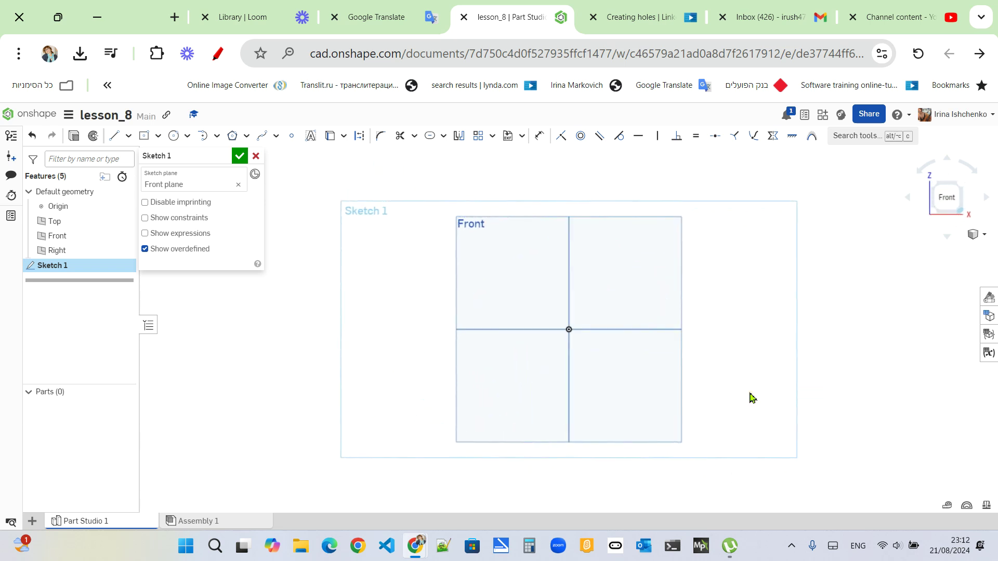
Step: Hide the Right and Front planes
left_click(102, 224)
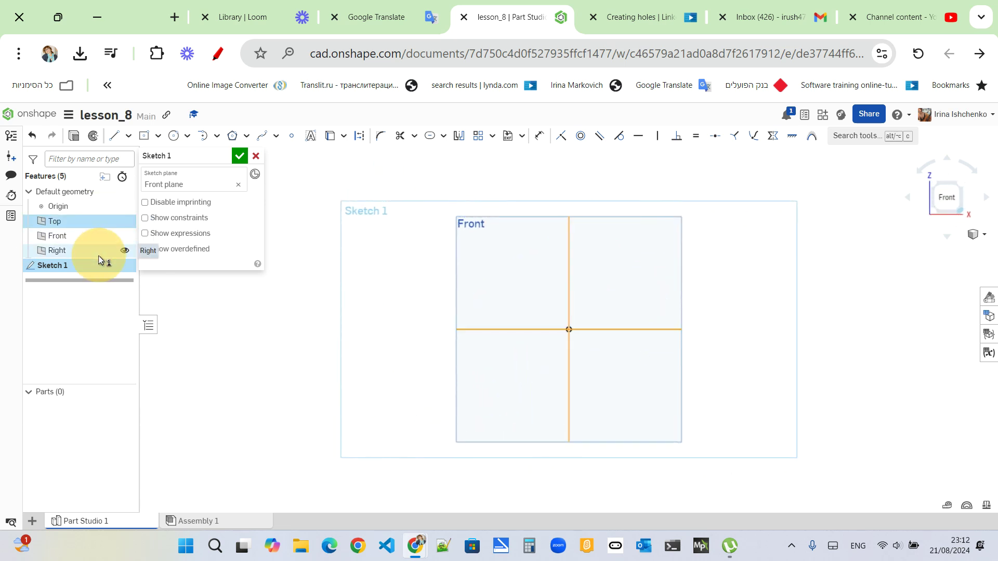
left_click(100, 258)
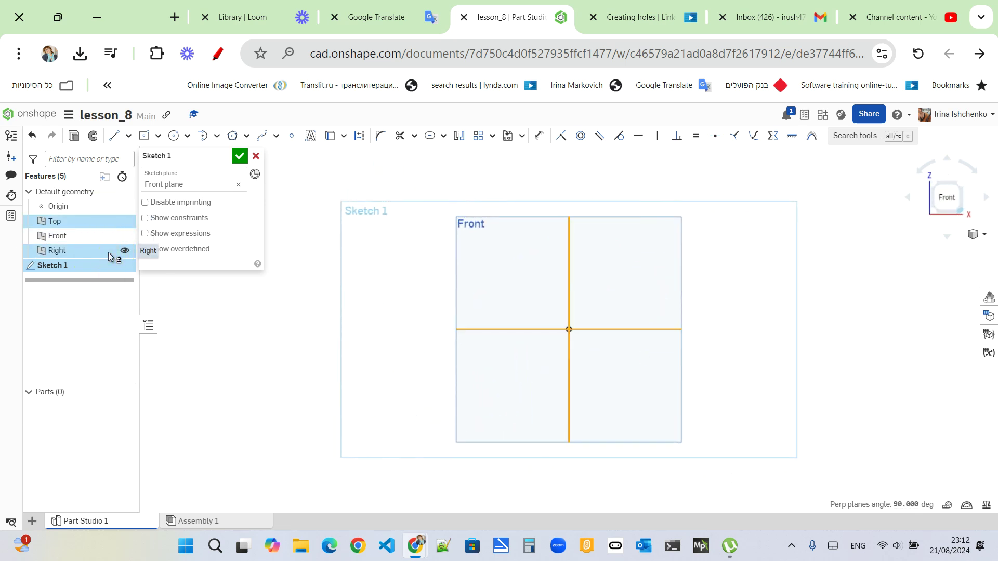
left_click(117, 253)
left_click(123, 252)
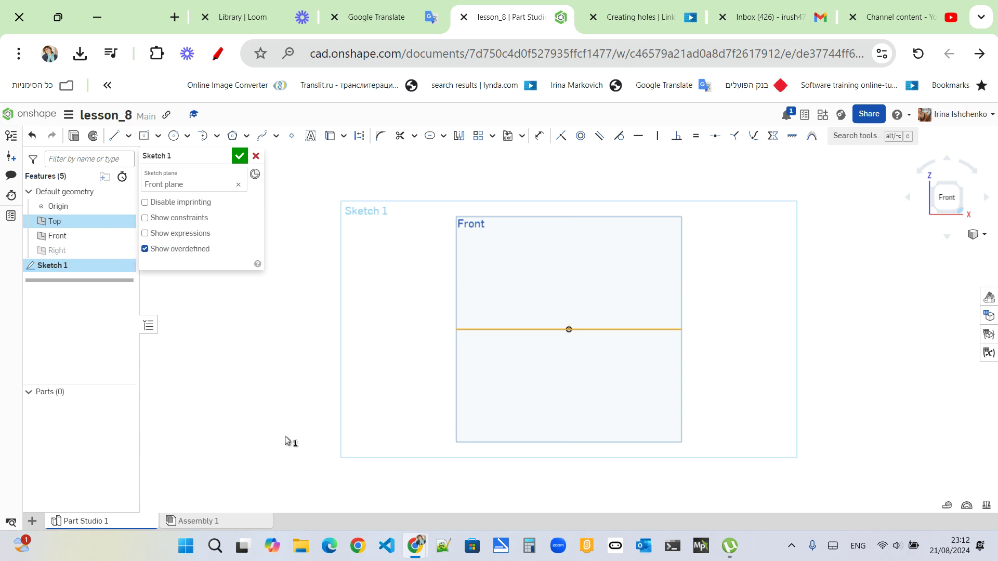
left_click(123, 236)
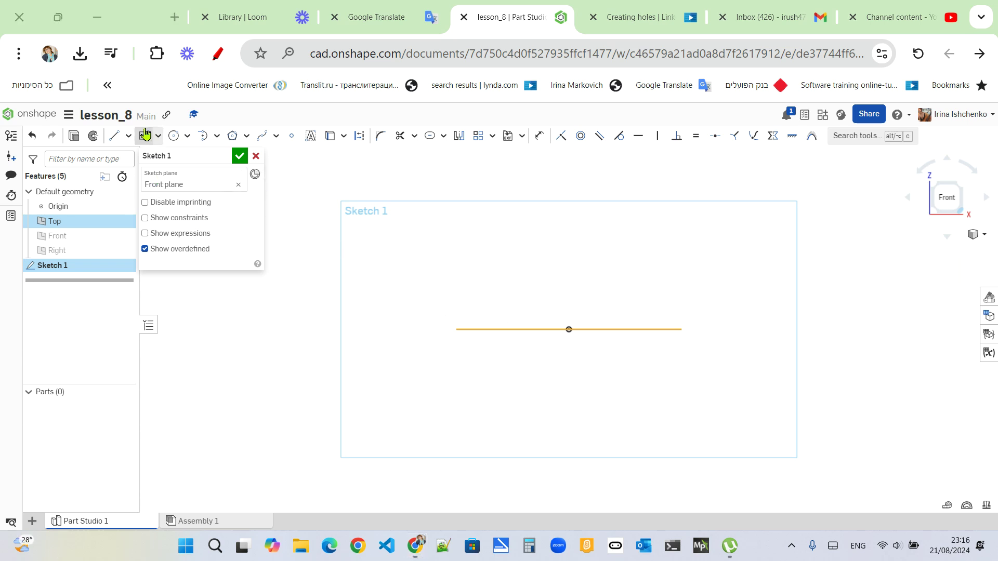
Step: Sketch a center point rectangle about 222 mm wide and 102 mm high, centred on the origin
left_click(158, 136)
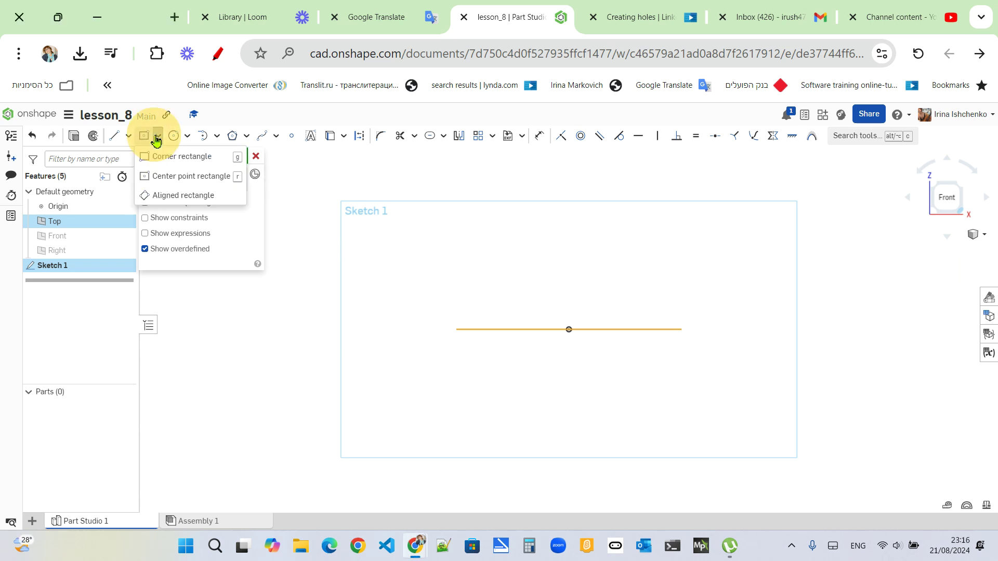
left_click(148, 177)
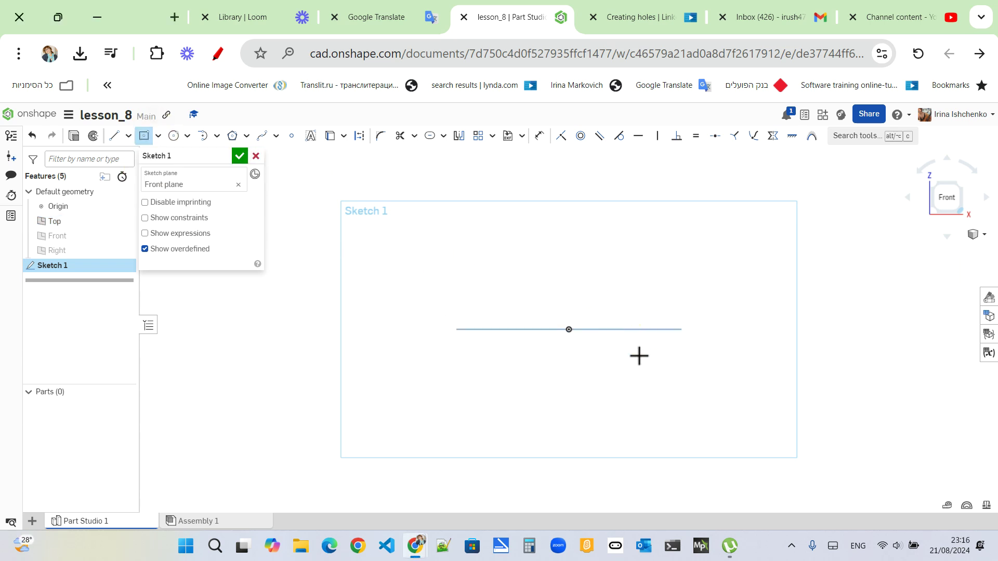
left_click_drag(572, 331, 738, 410)
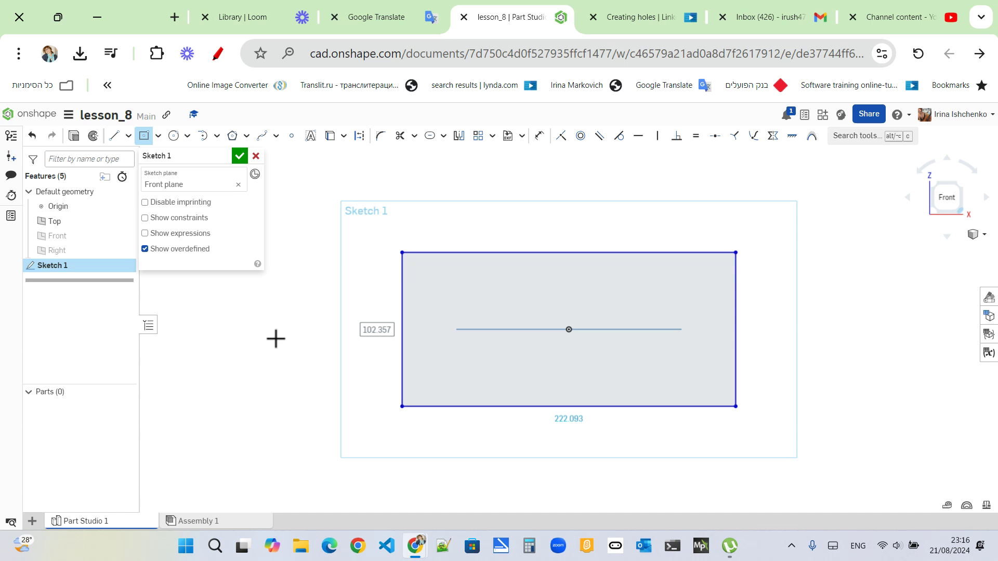
Step: Extrude the rectangle as a new solid with a blind depth of 40 mm
left_click(74, 140)
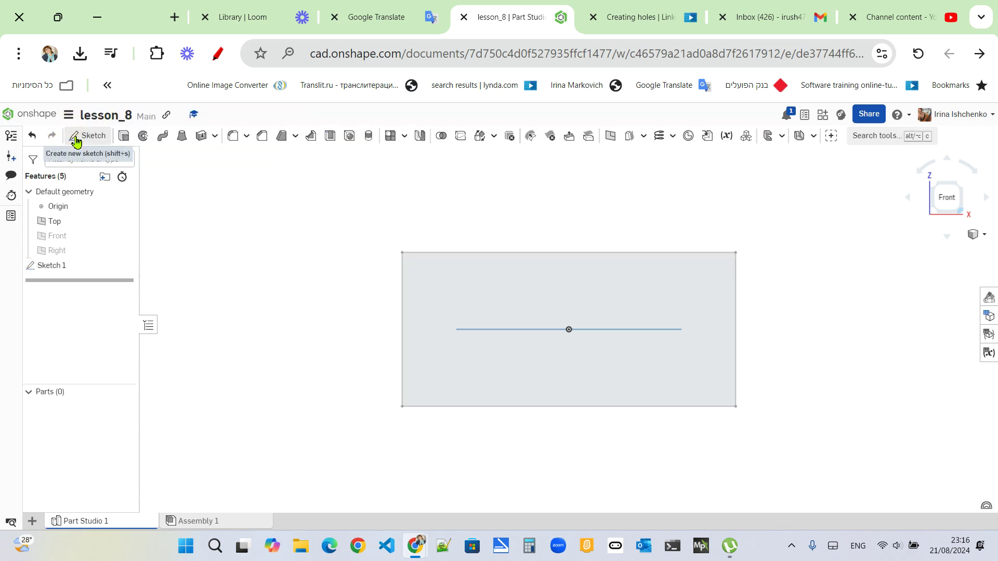
key("shift+e")
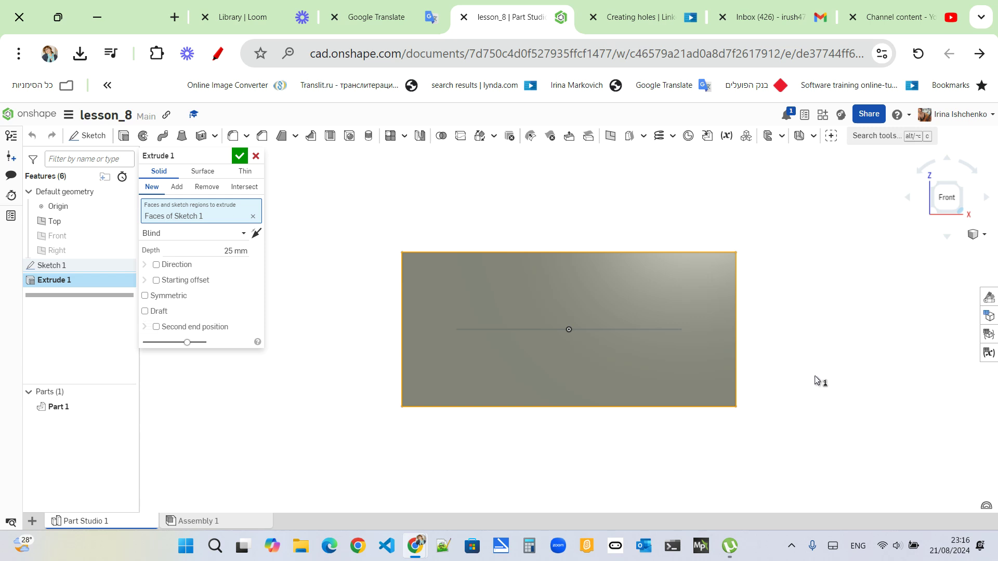
right_click_drag(819, 413, 842, 426)
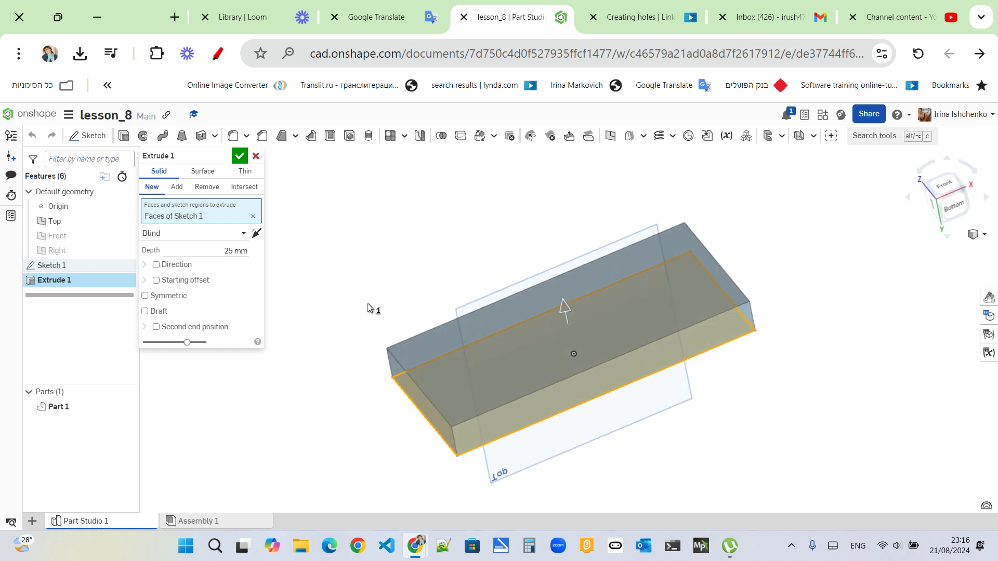
left_click(237, 252)
type("40")
key("Return")
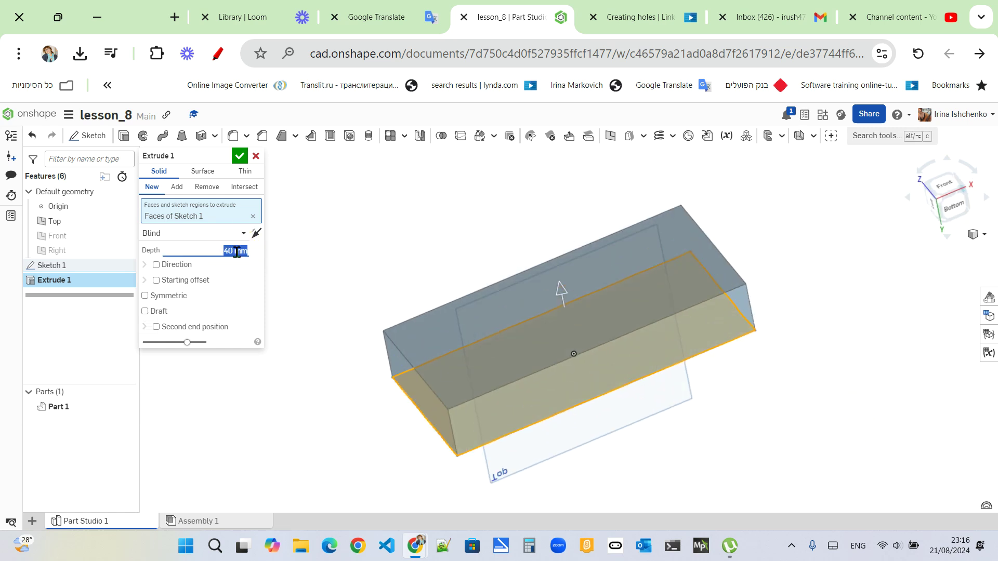
left_click(240, 156)
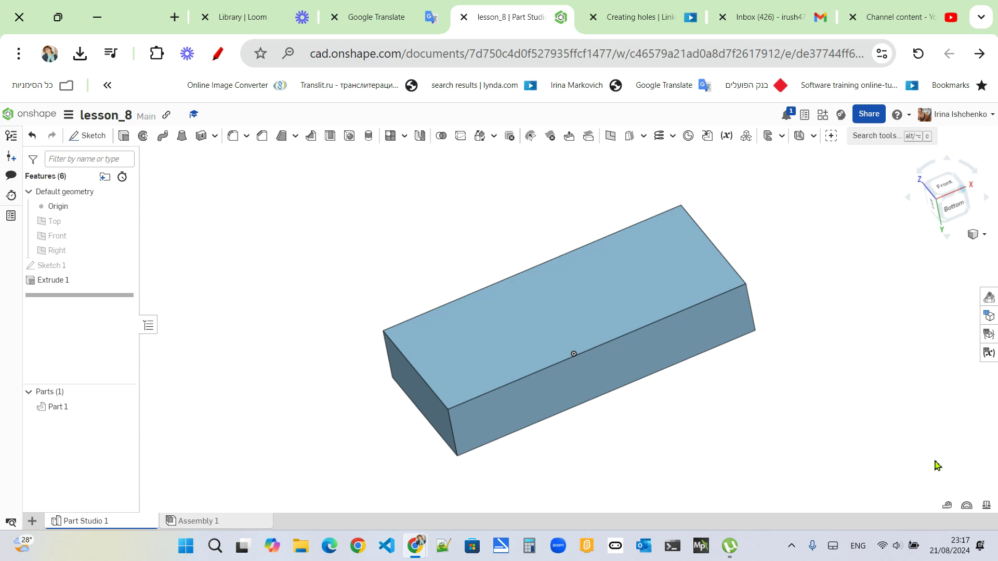
Step: Start a sketch on the block's large front face and draw a center point rectangle about 126 mm wide, centred on the origin
left_click(646, 285)
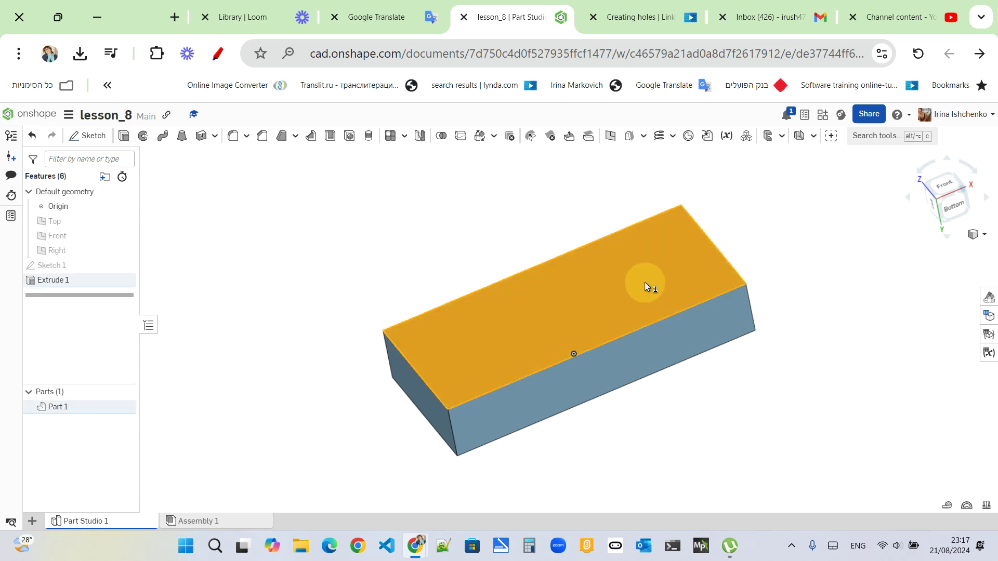
left_click(102, 136)
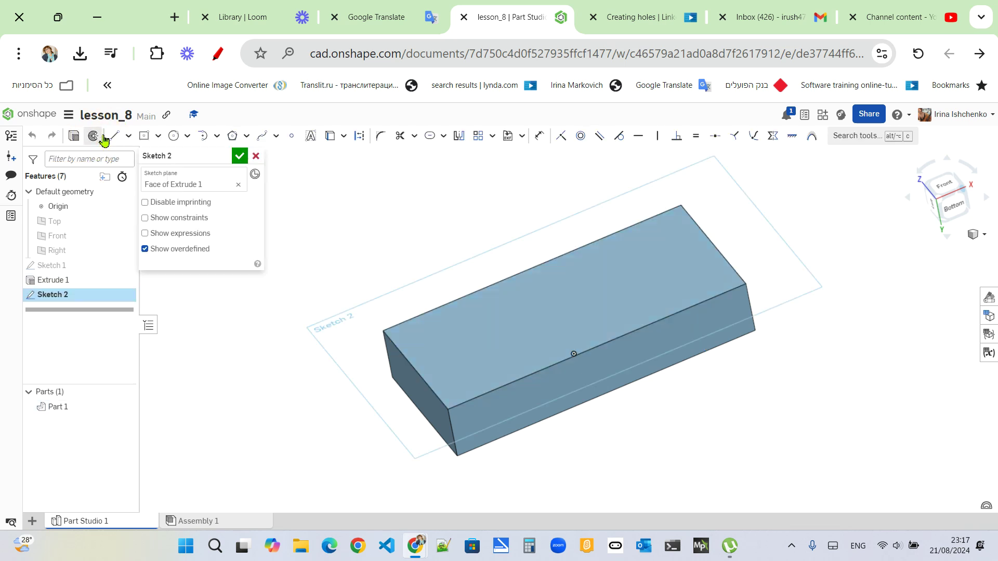
right_click(716, 210)
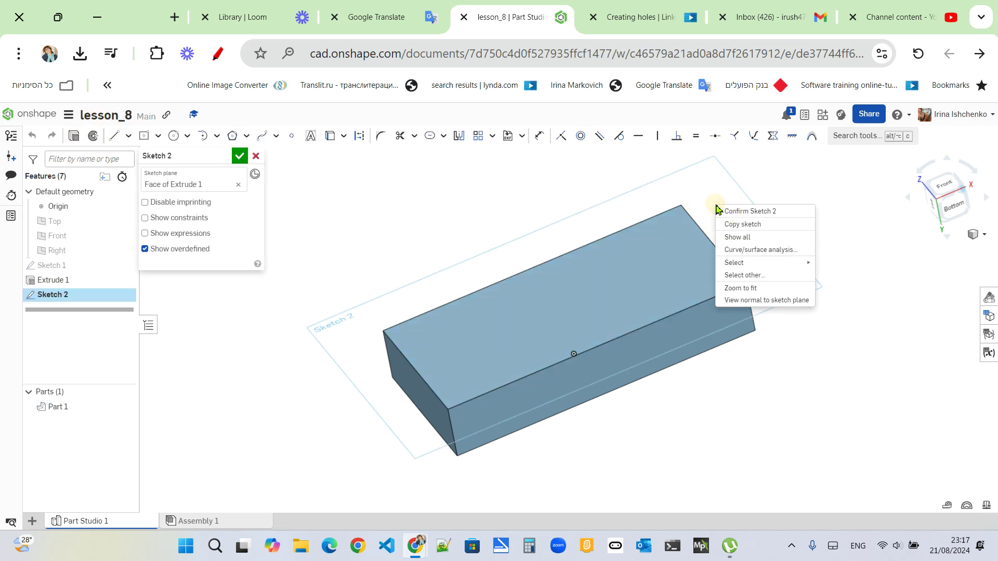
left_click(791, 302)
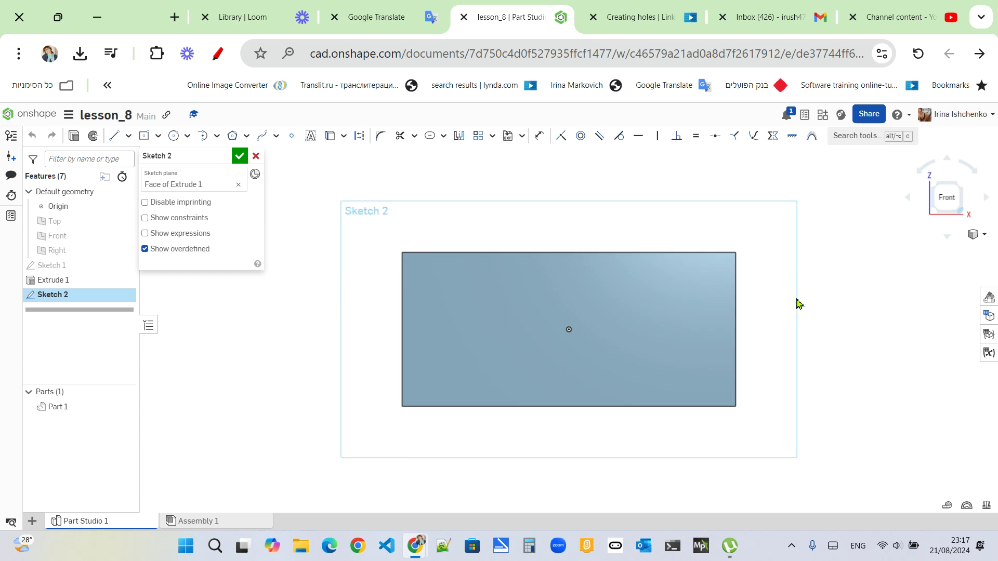
left_click(144, 136)
left_click_drag(568, 330, 663, 367)
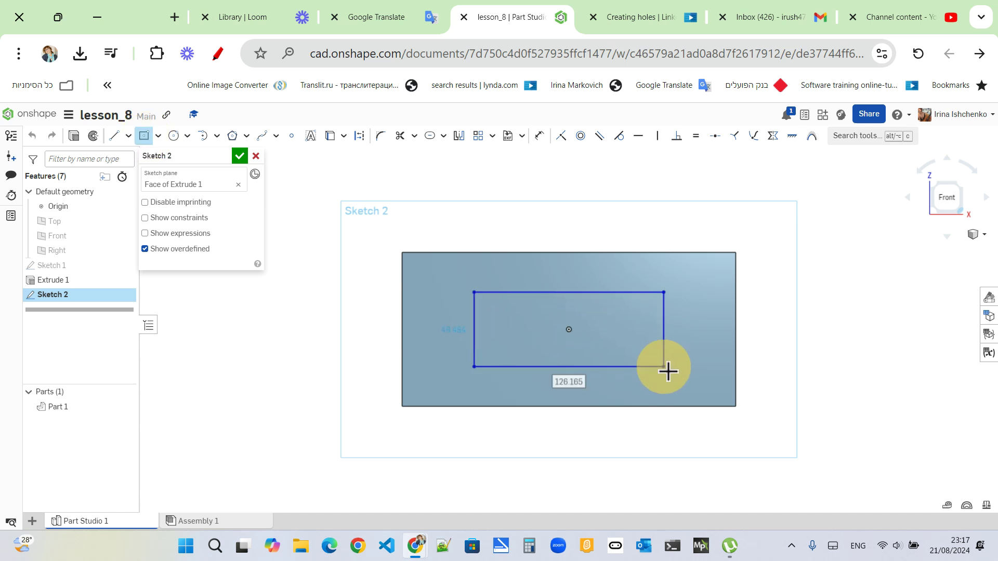
left_click(360, 136)
left_click(541, 296)
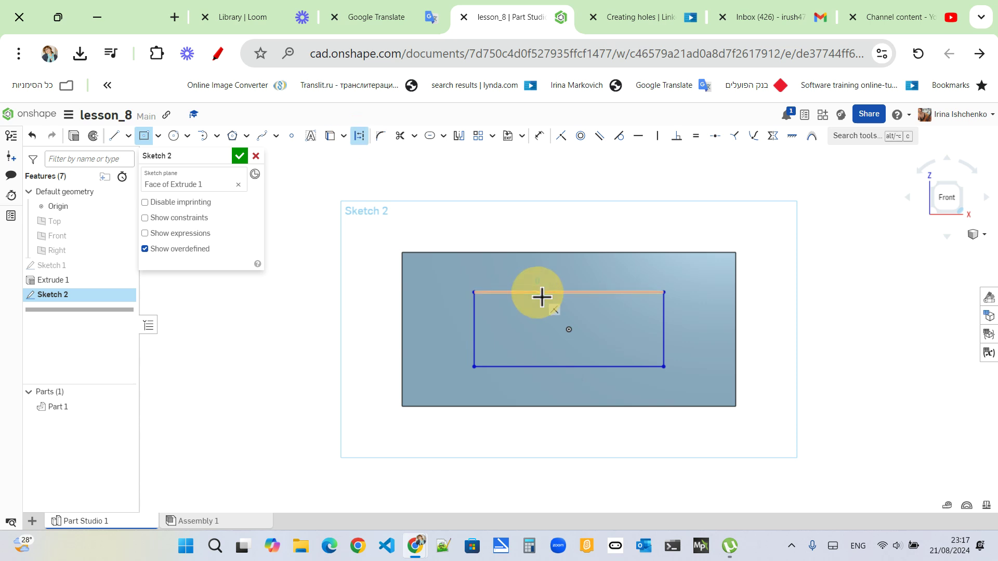
left_click(571, 293)
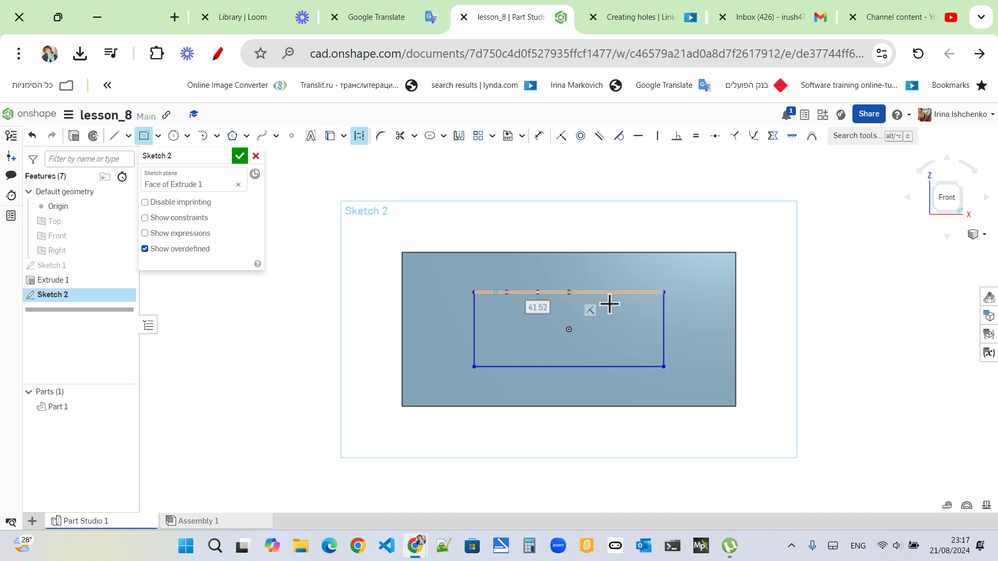
left_click(361, 136)
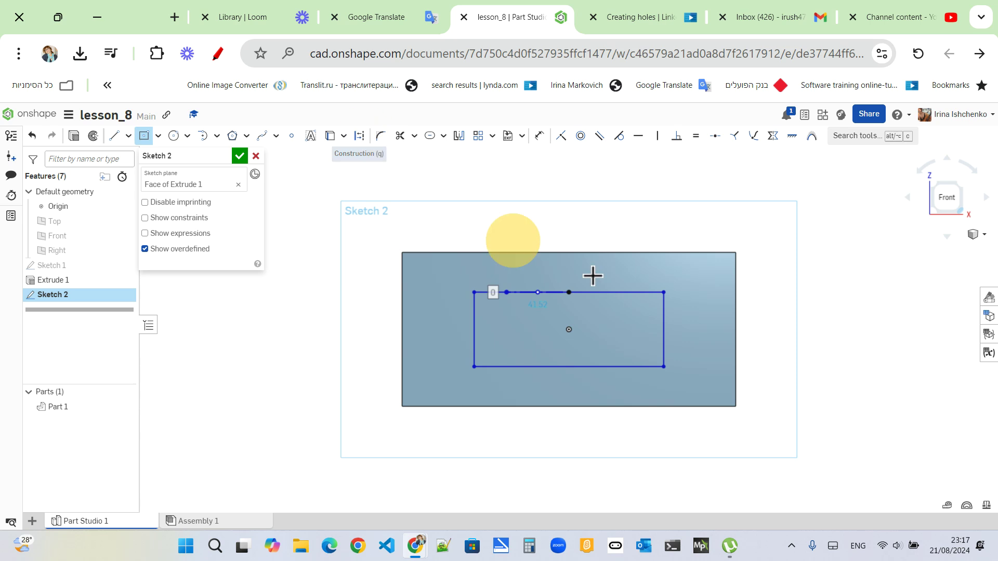
left_click(666, 322)
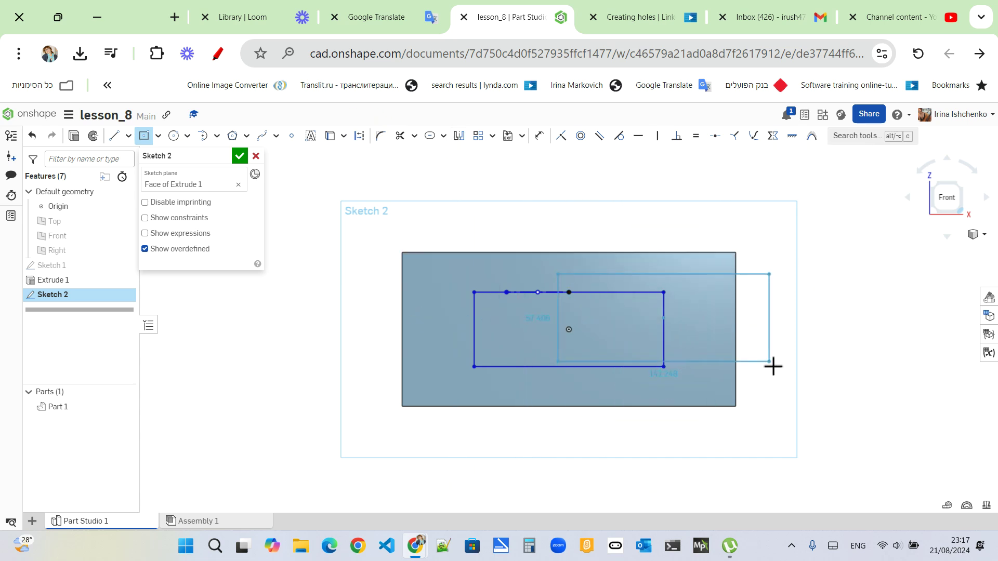
key("Escape")
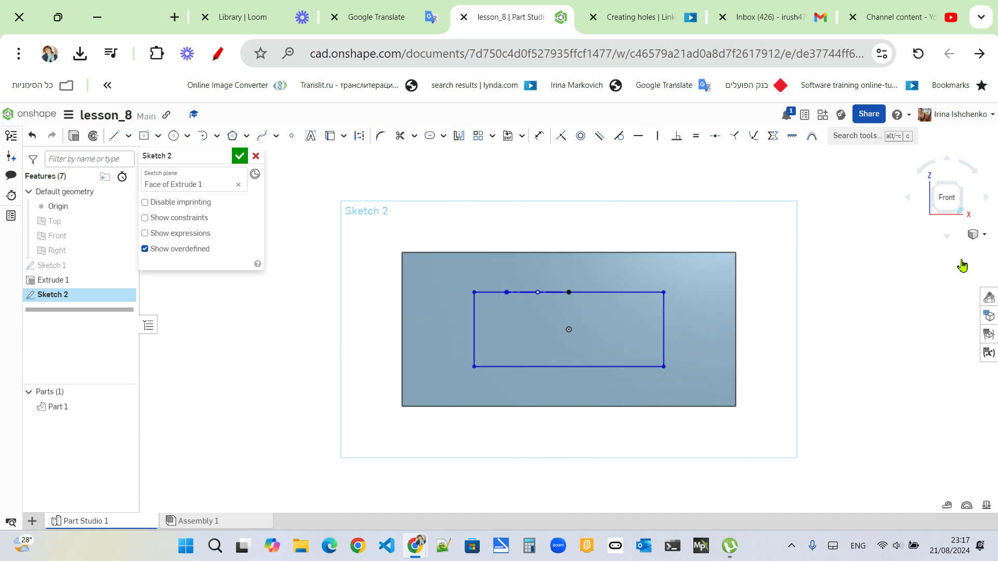
Step: Convert all four edges of the centred rectangle on the front face to construction lines
key("ctrl+a")
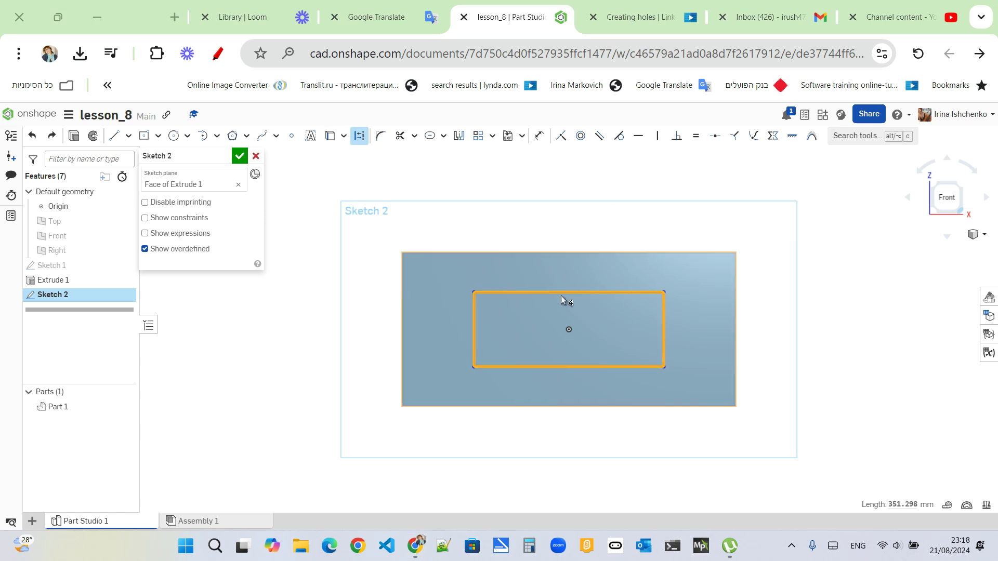
left_click(559, 294)
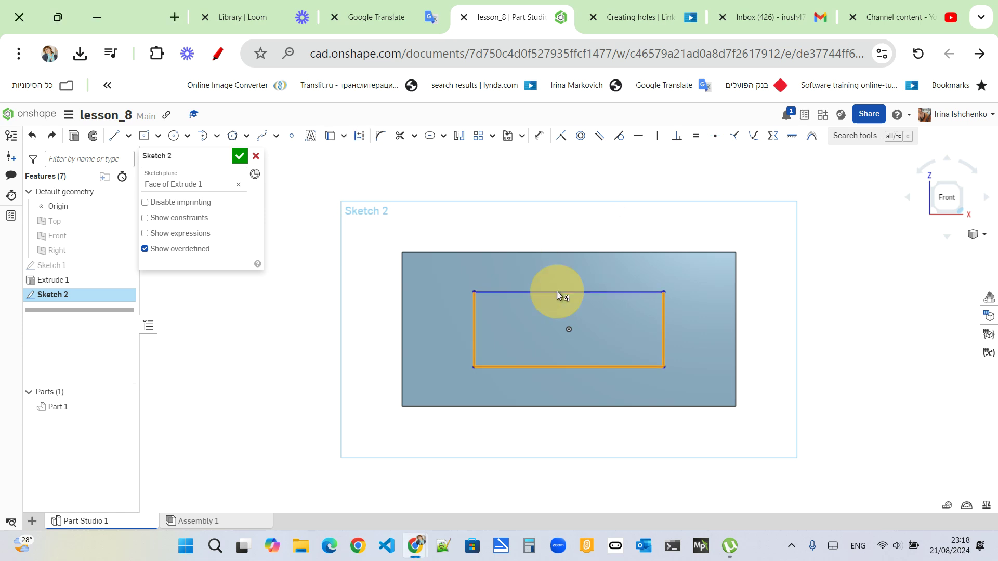
left_click(473, 335)
left_click(359, 135)
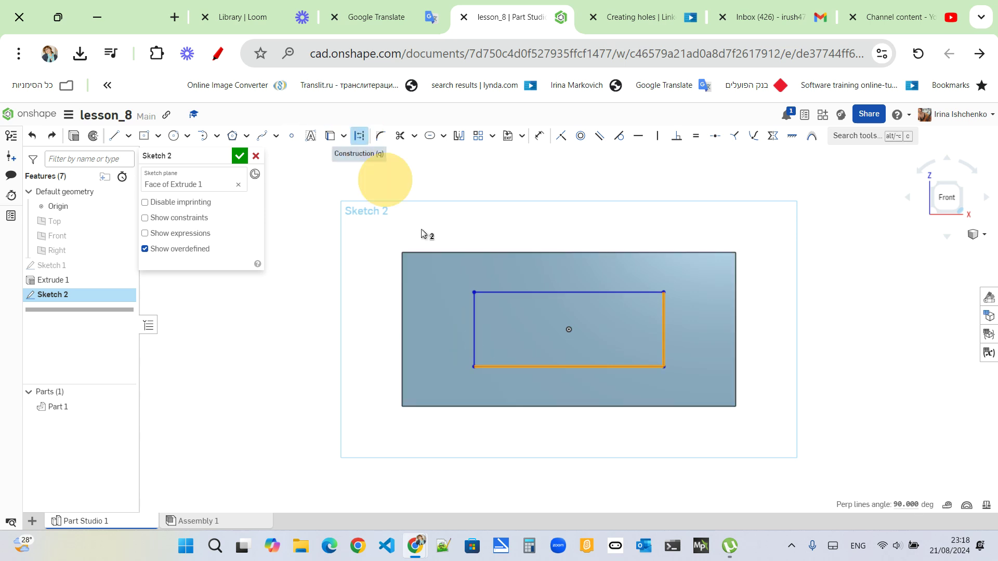
left_click(474, 334)
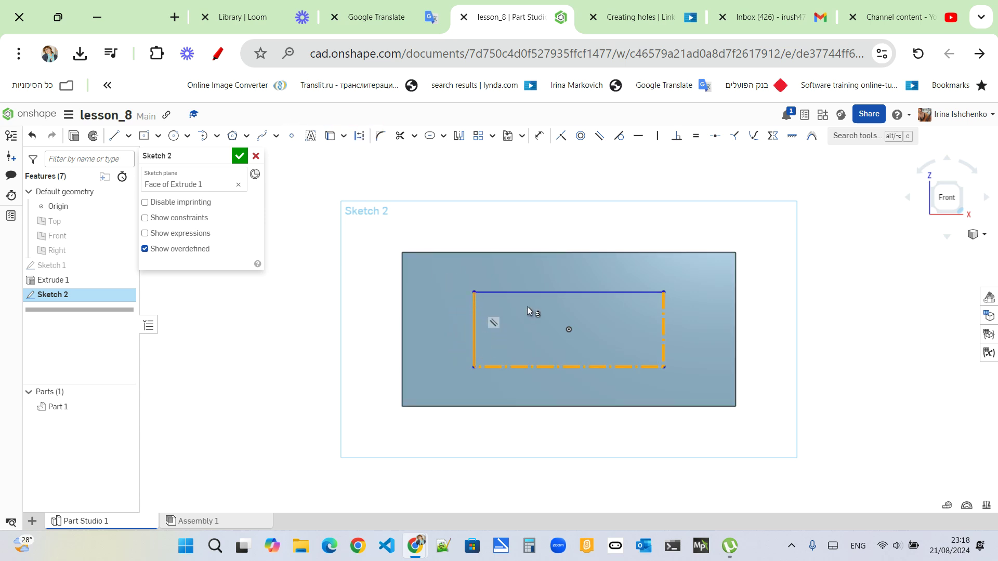
left_click(579, 294)
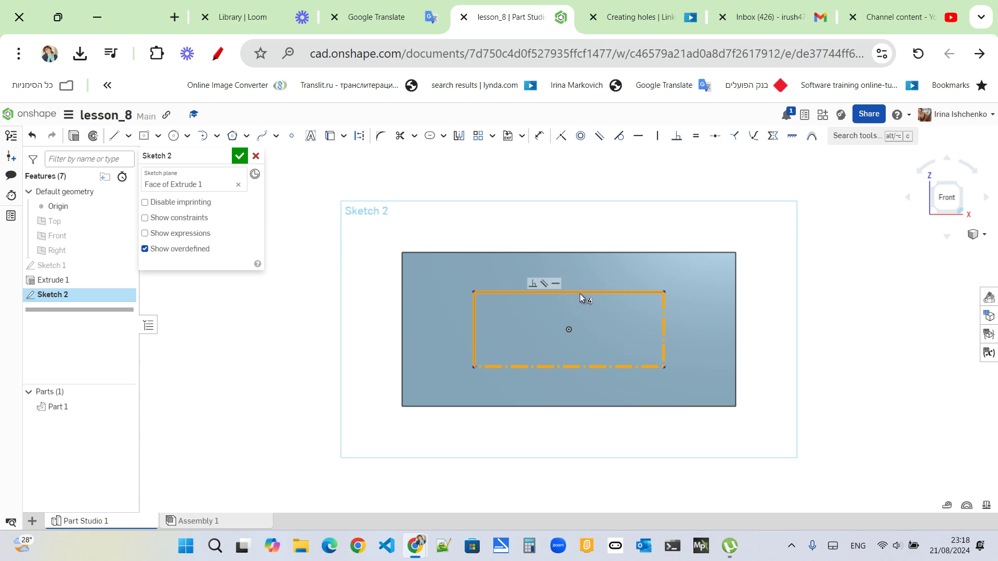
left_click(359, 135)
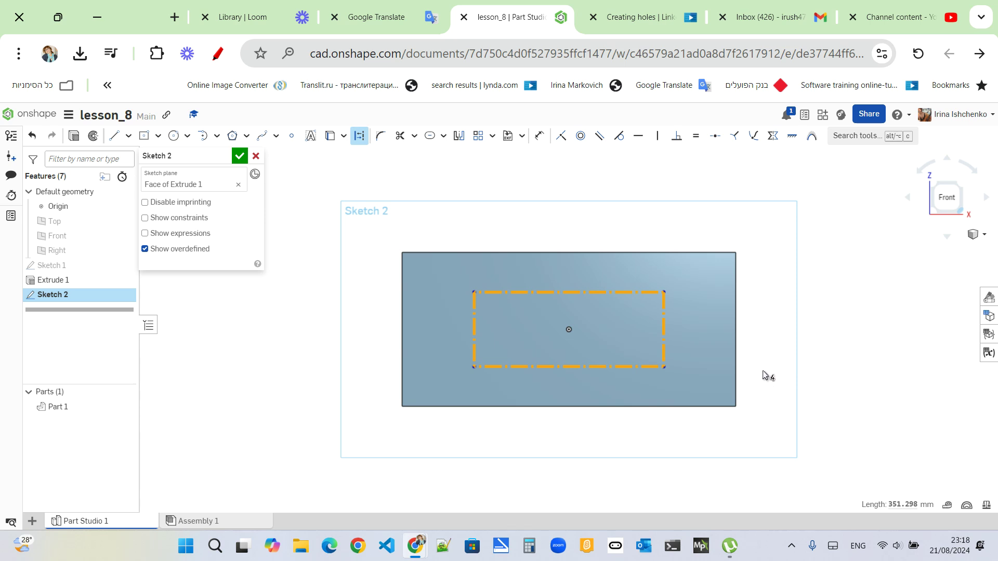
Step: Place sketch points on the four corners of the construction rectangle
scroll(764, 374, "up", 4)
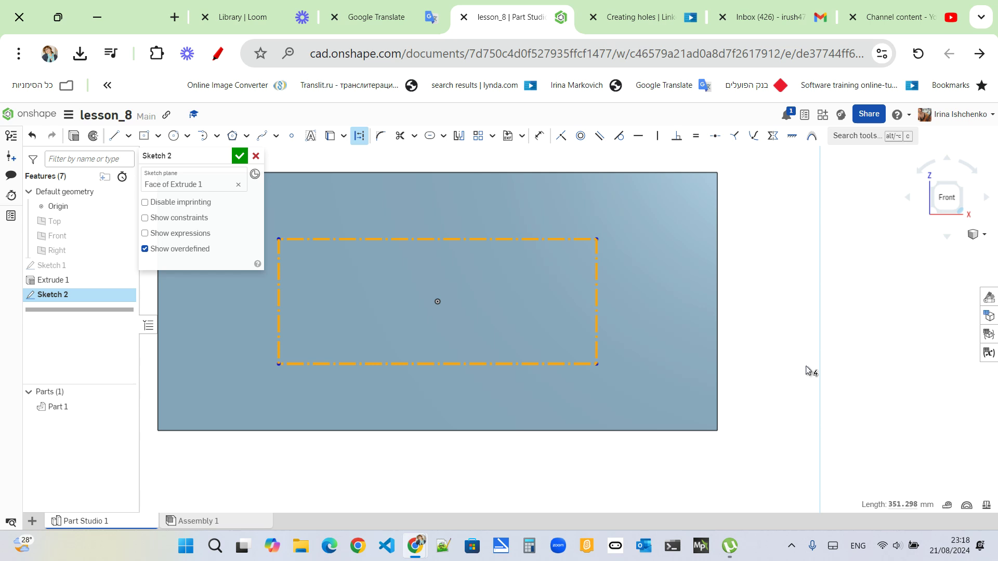
mouse_move(807, 370)
middle_mouse_down()
mouse_move(906, 385)
mouse_move(915, 397)
middle_mouse_up()
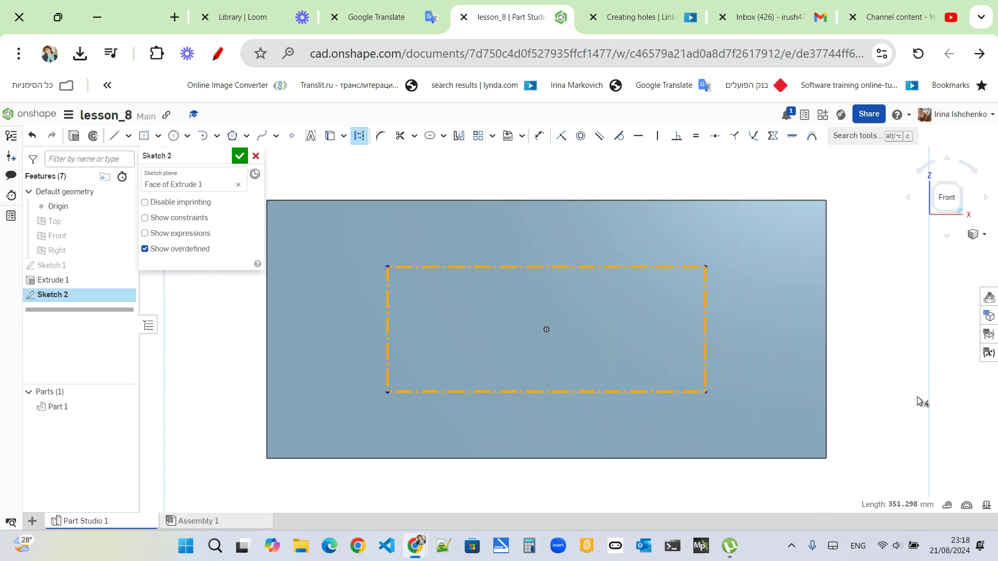
left_click(292, 135)
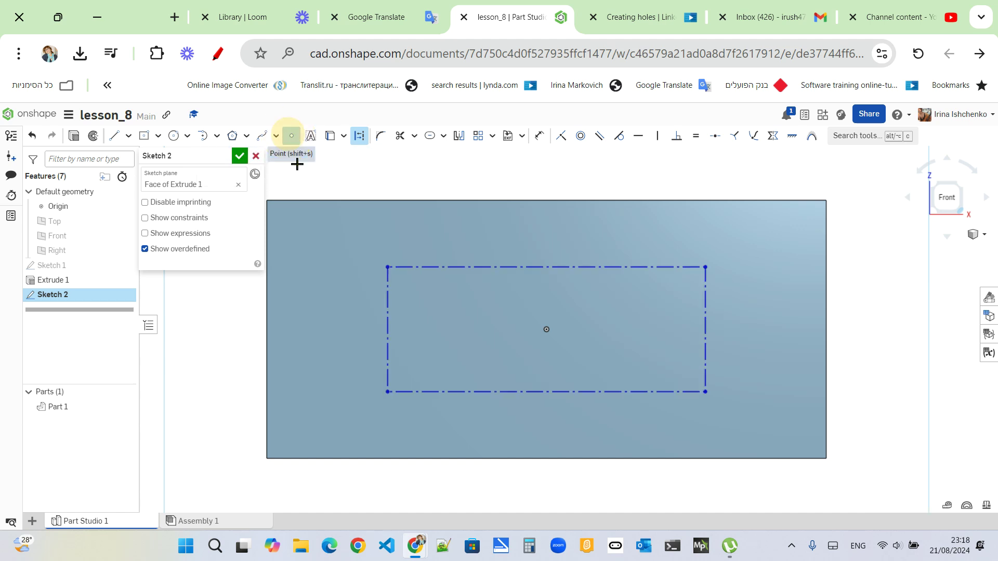
left_click(389, 268)
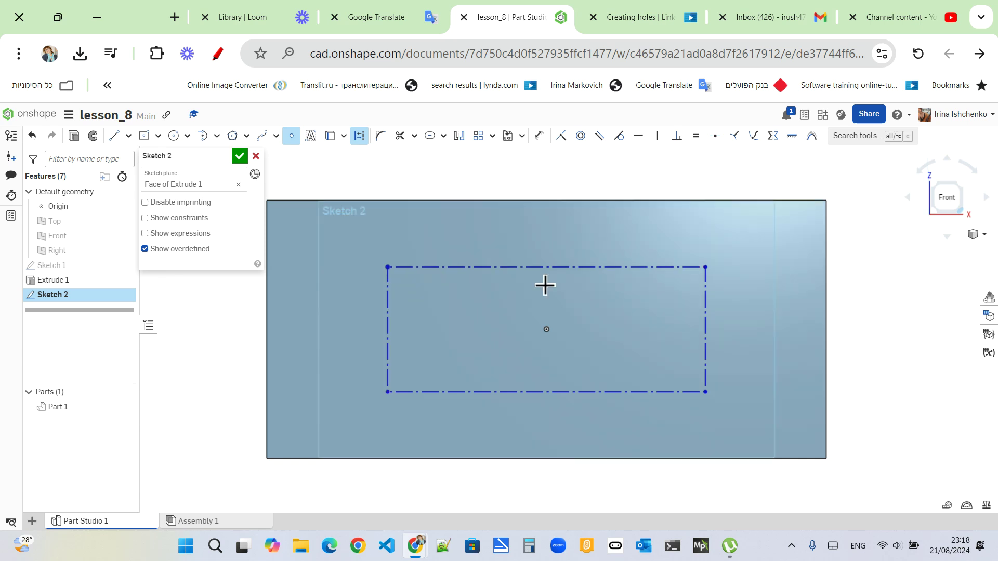
left_click(705, 268)
left_click(705, 392)
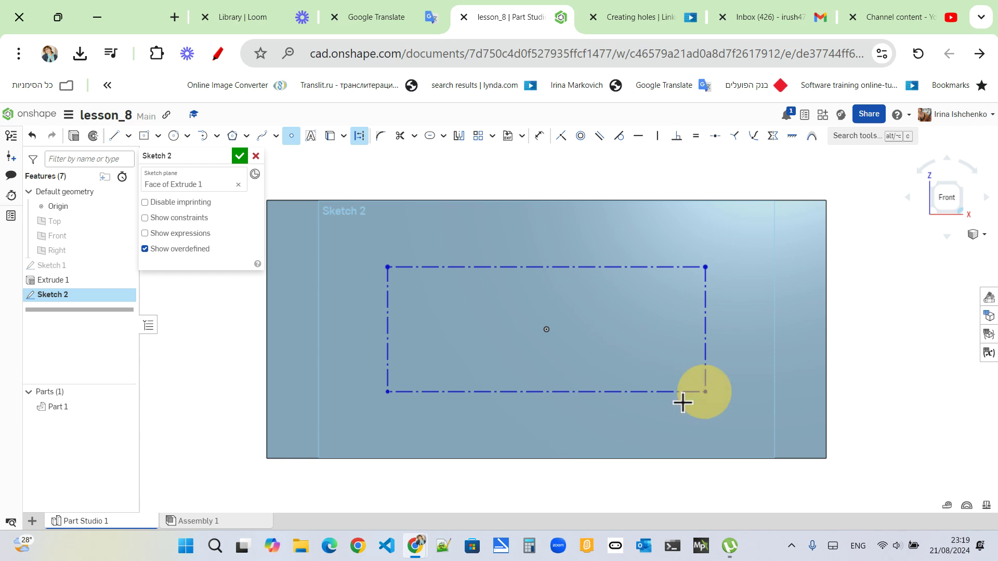
left_click(388, 391)
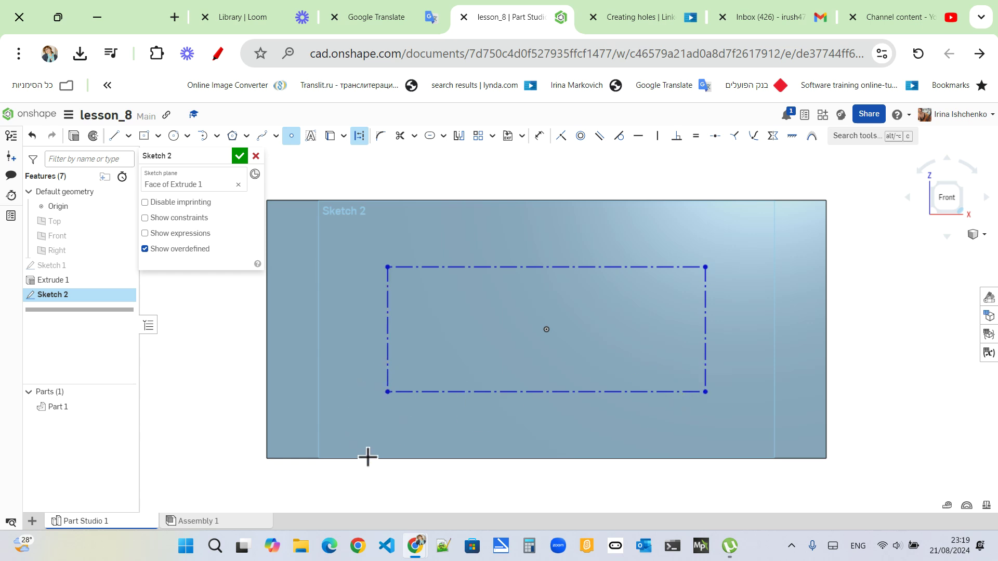
left_click(158, 136)
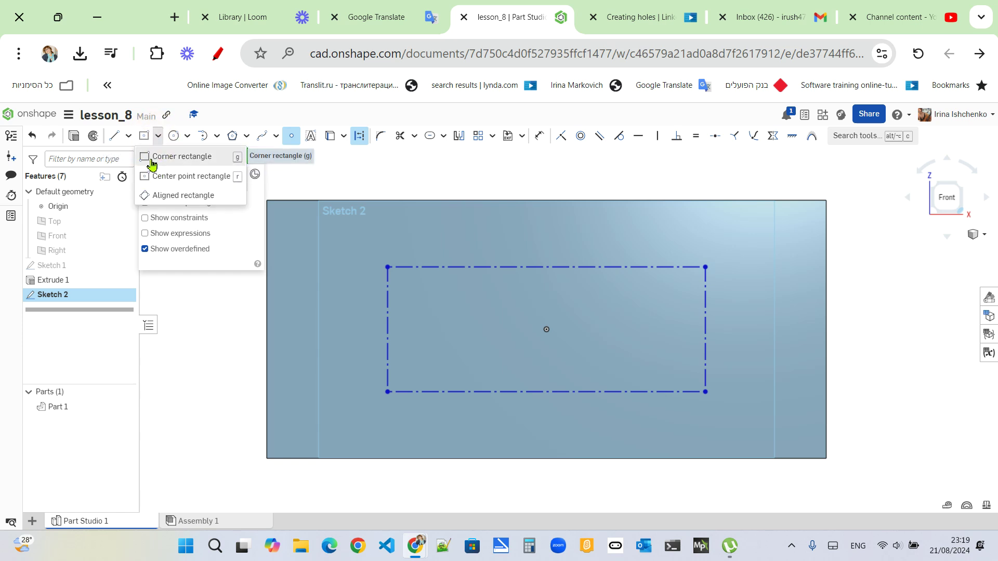
left_click(159, 176)
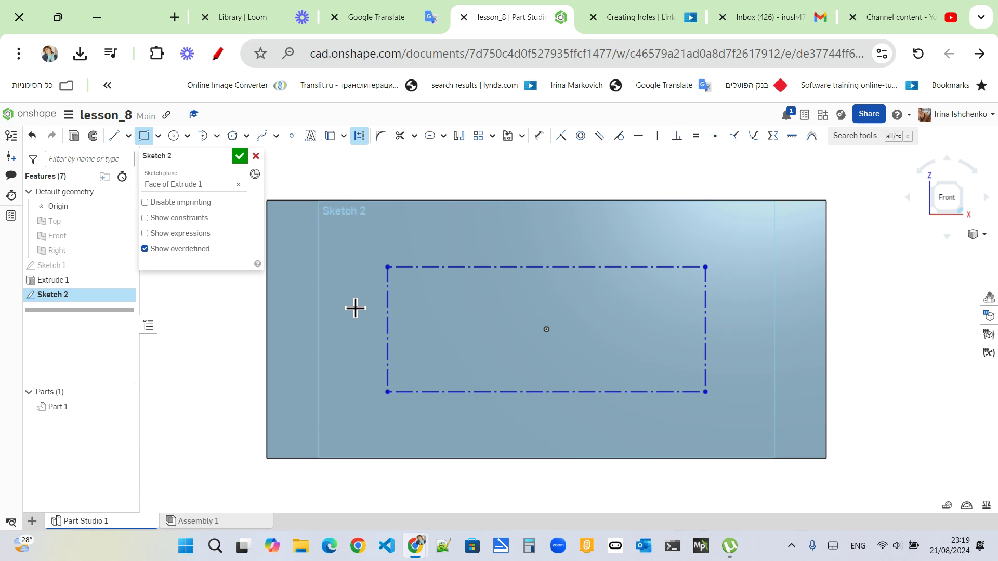
scroll(355, 308, "down", 2)
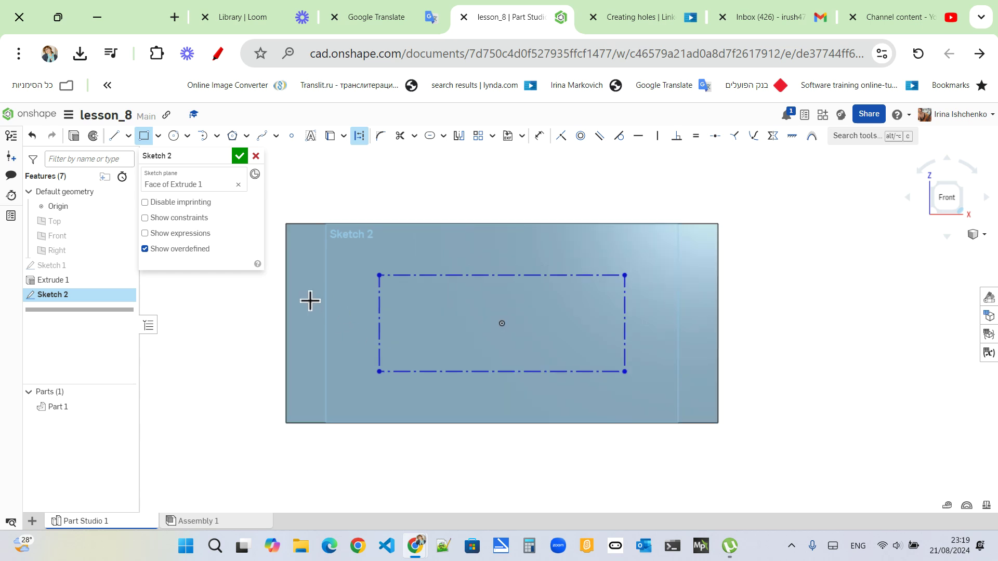
left_click(347, 310)
left_click(347, 331)
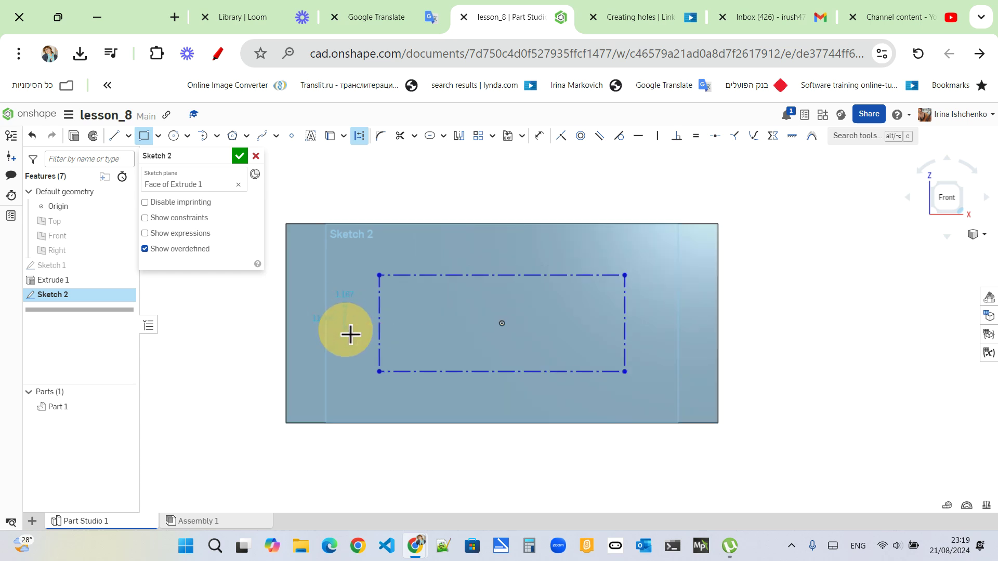
left_click(148, 149)
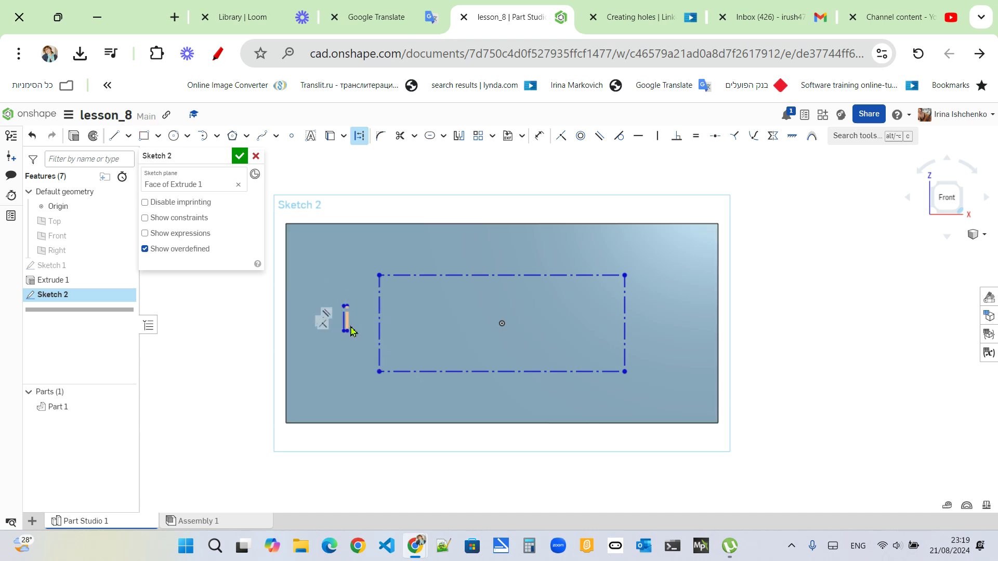
key("ctrl+z")
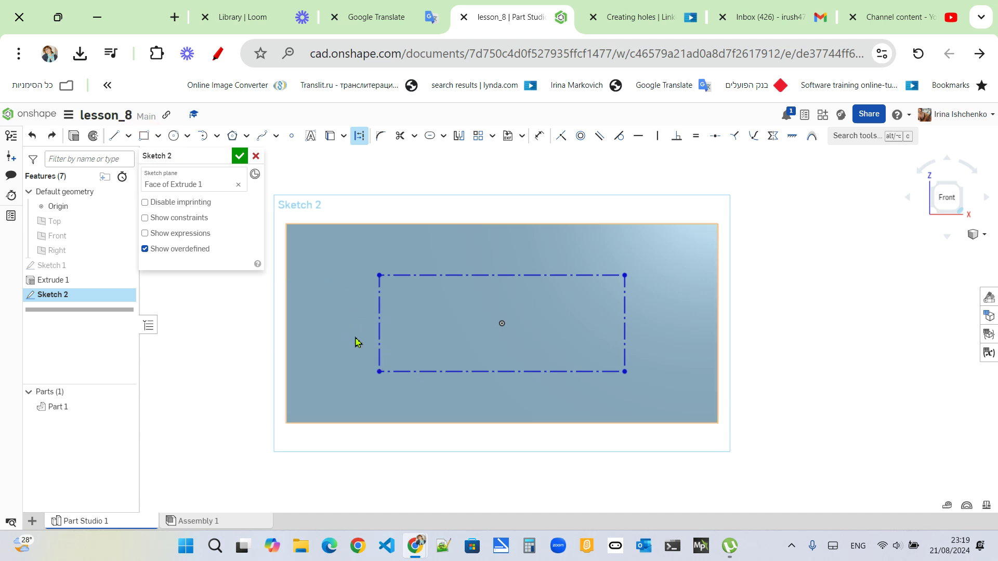
Step: Draw a construction corner rectangle about 20 mm wide and 35 mm high between the block's left edge and the centred rectangle
left_click(147, 137)
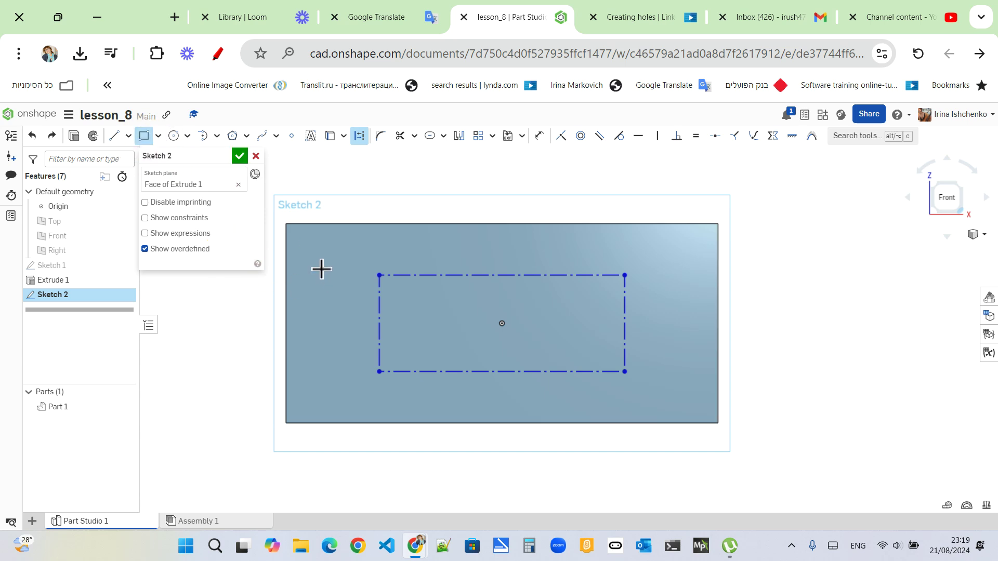
left_click_drag(306, 255, 345, 323)
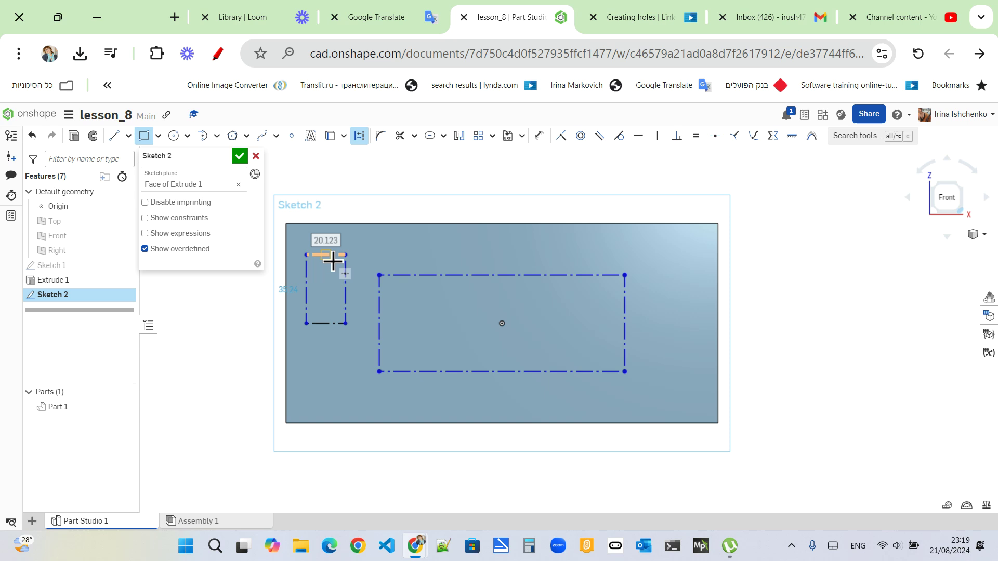
left_click(113, 136)
left_click(329, 256)
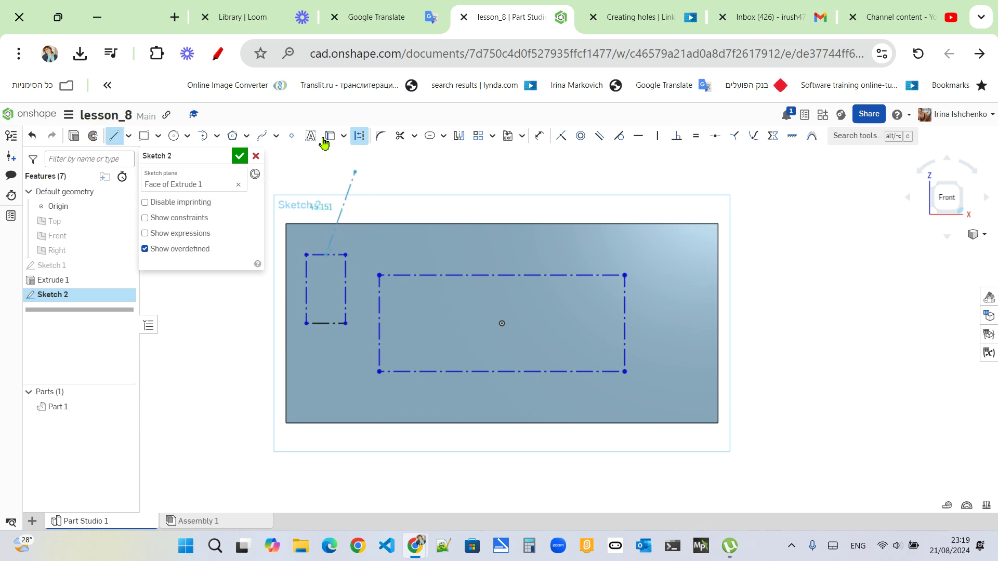
key("Escape")
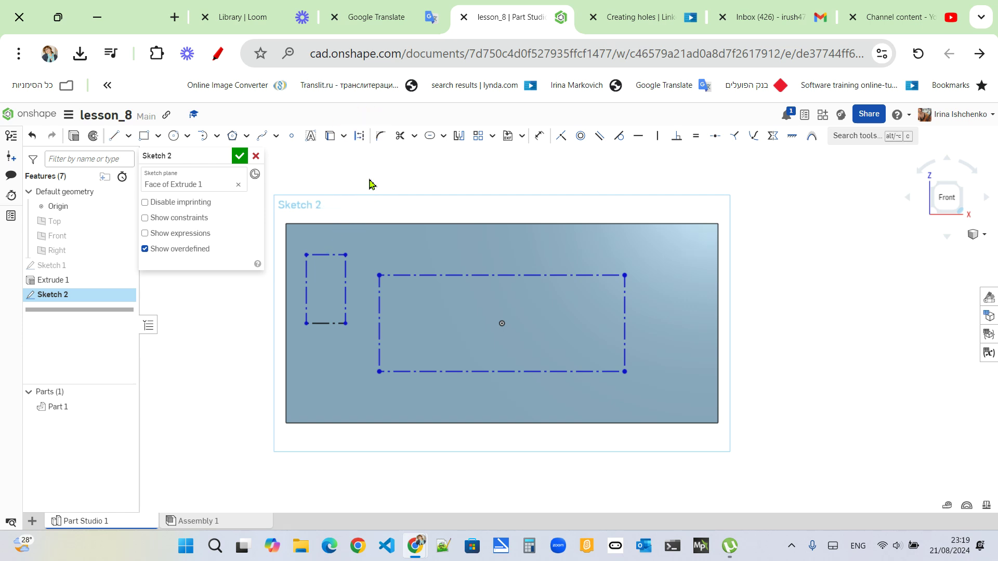
left_click(327, 255)
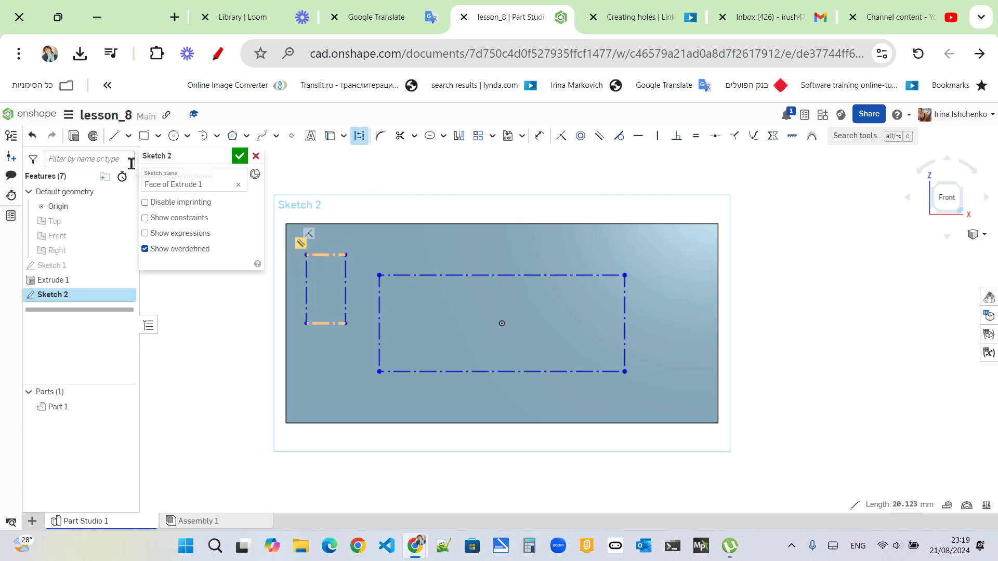
left_click(117, 136)
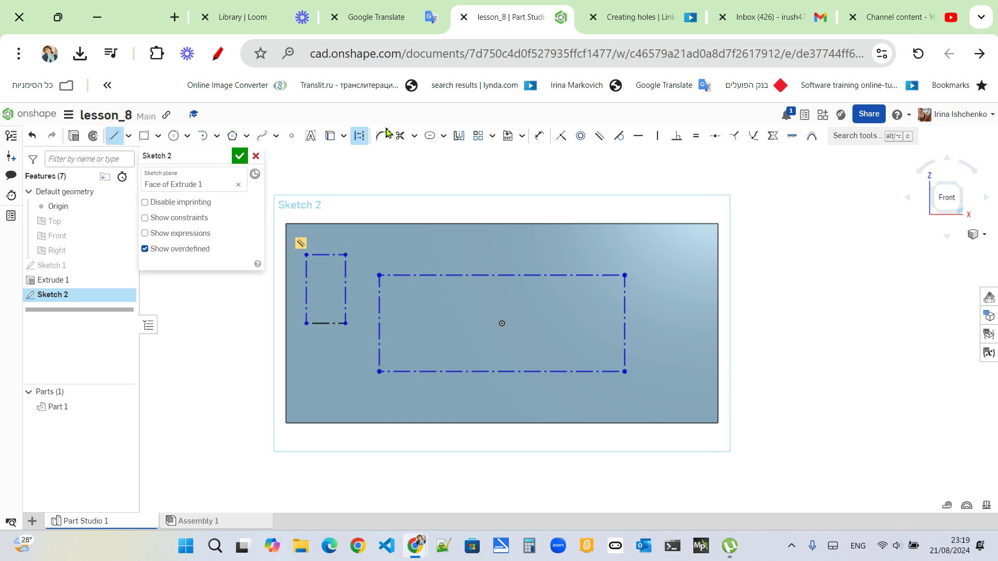
left_click(358, 137)
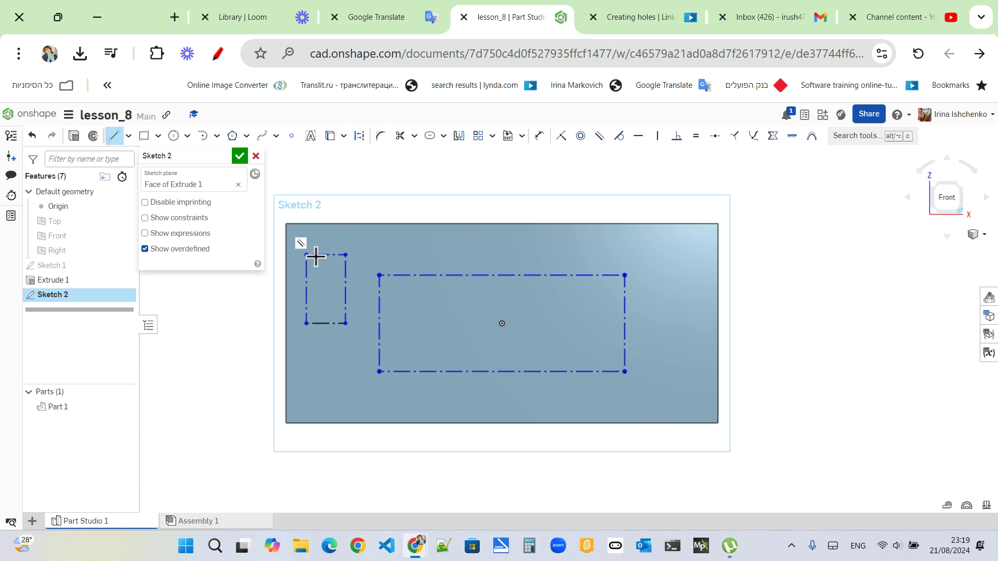
left_click(345, 280)
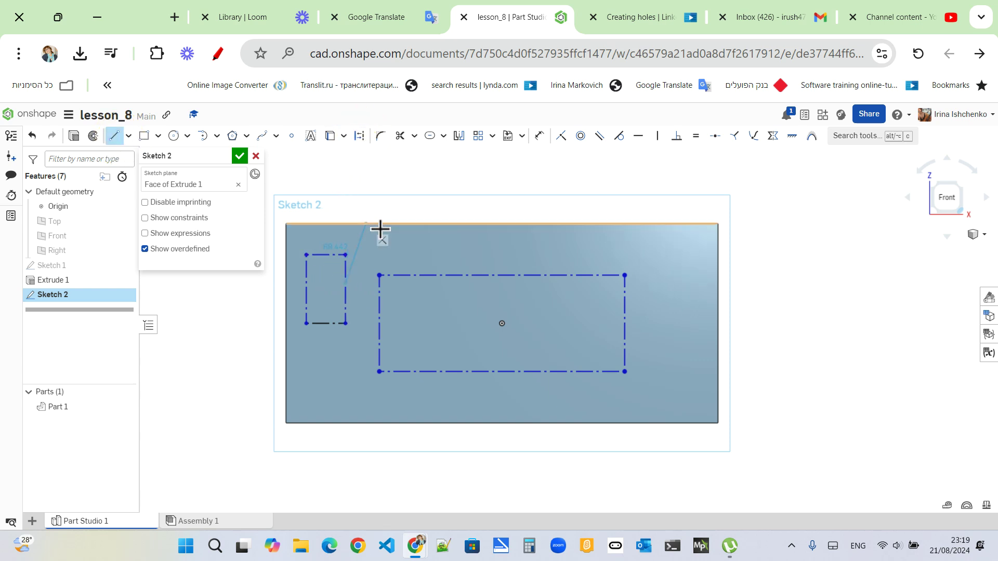
key("Escape")
Step: Toggle the small rectangle's right edge between construction and regular geometry
left_click(358, 136)
left_click(345, 271)
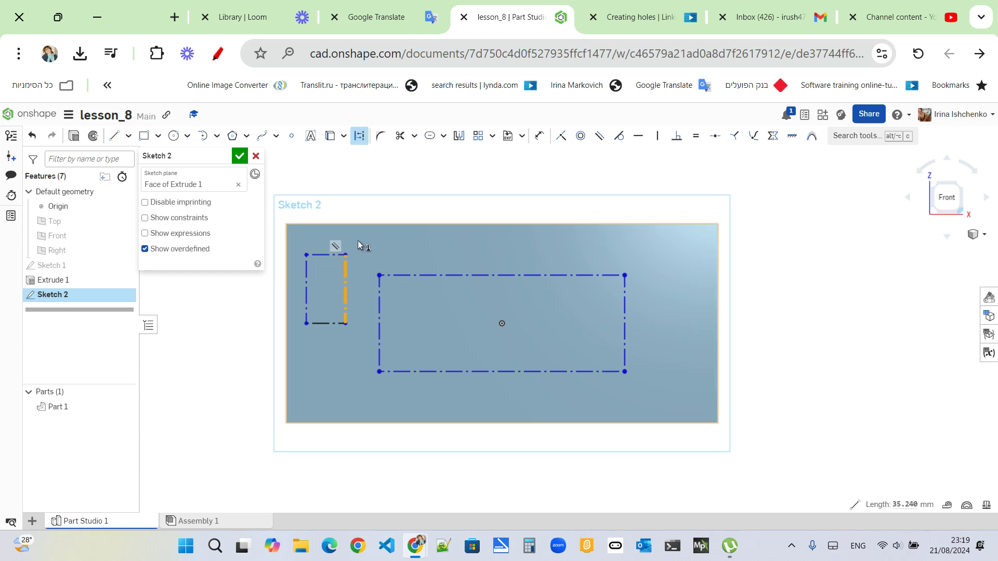
left_click(361, 138)
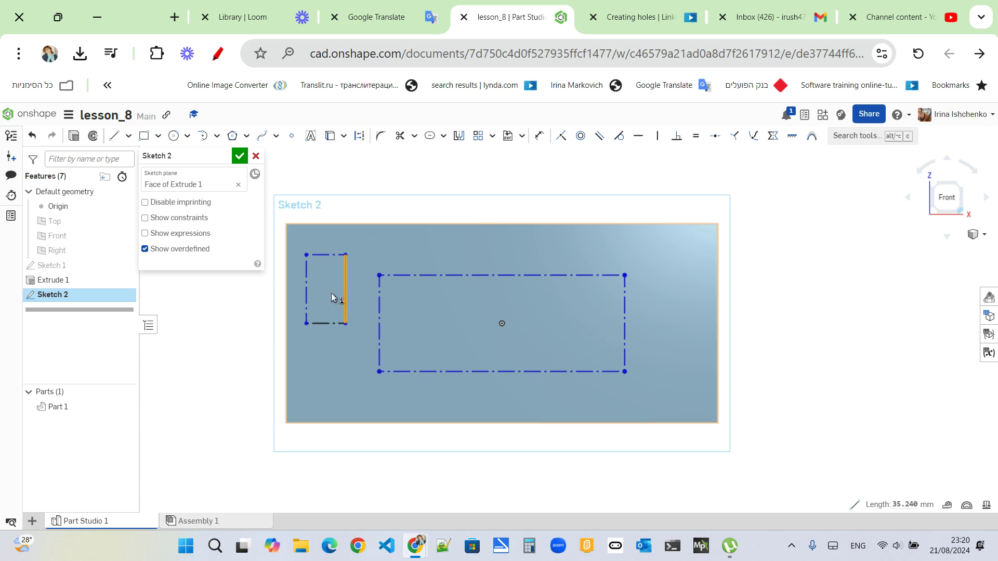
left_click(327, 323)
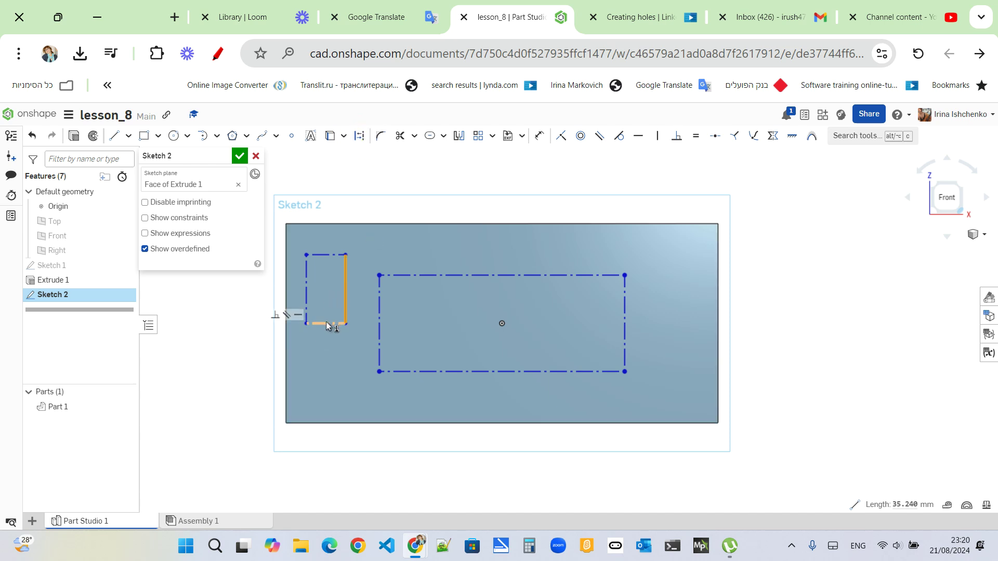
left_click(360, 136)
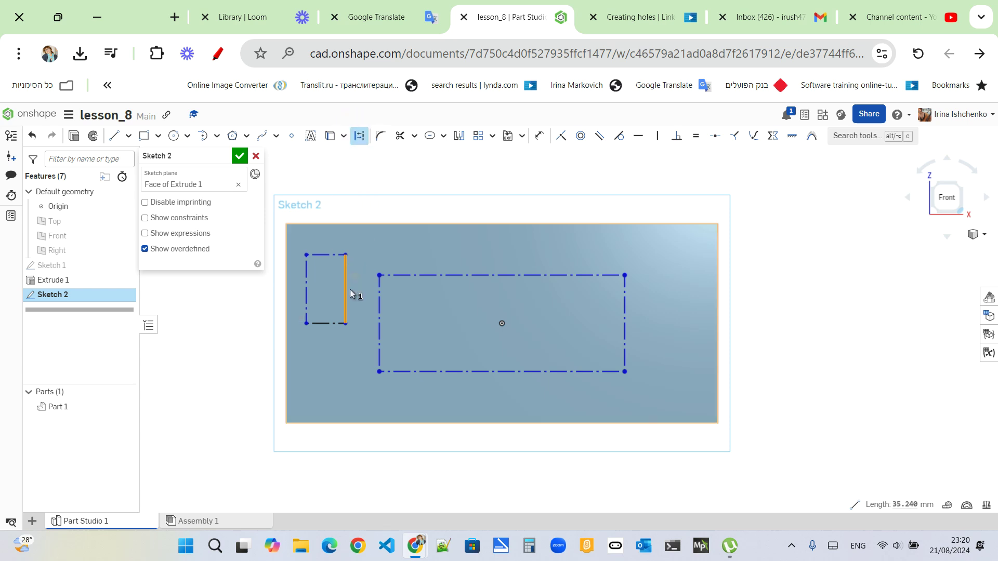
left_click(327, 324)
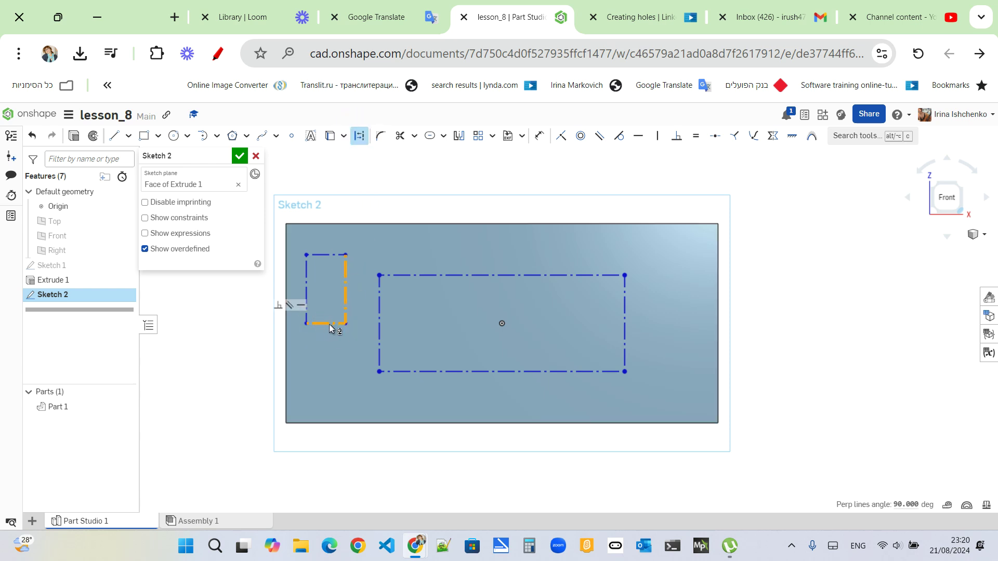
left_click(327, 324)
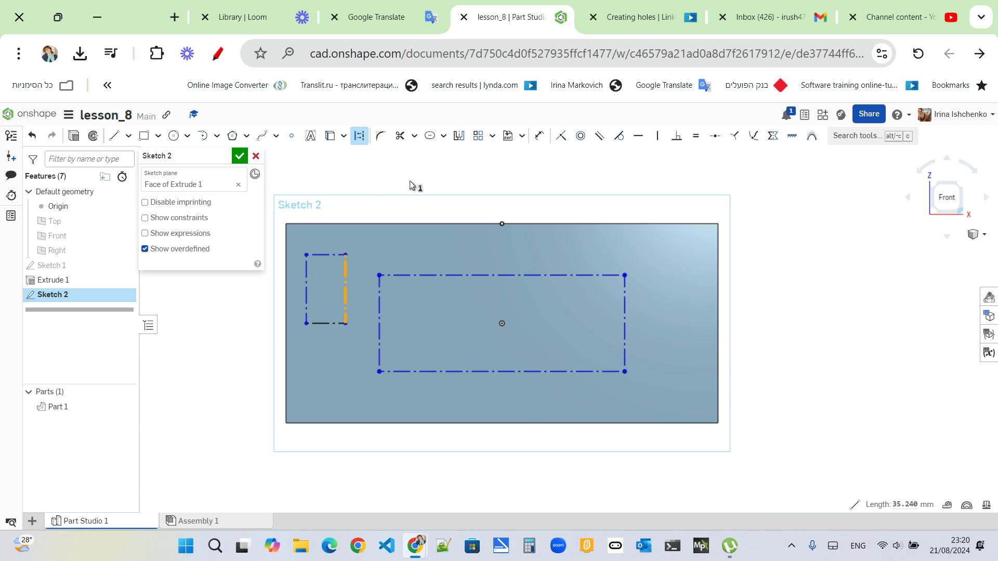
left_click(359, 136)
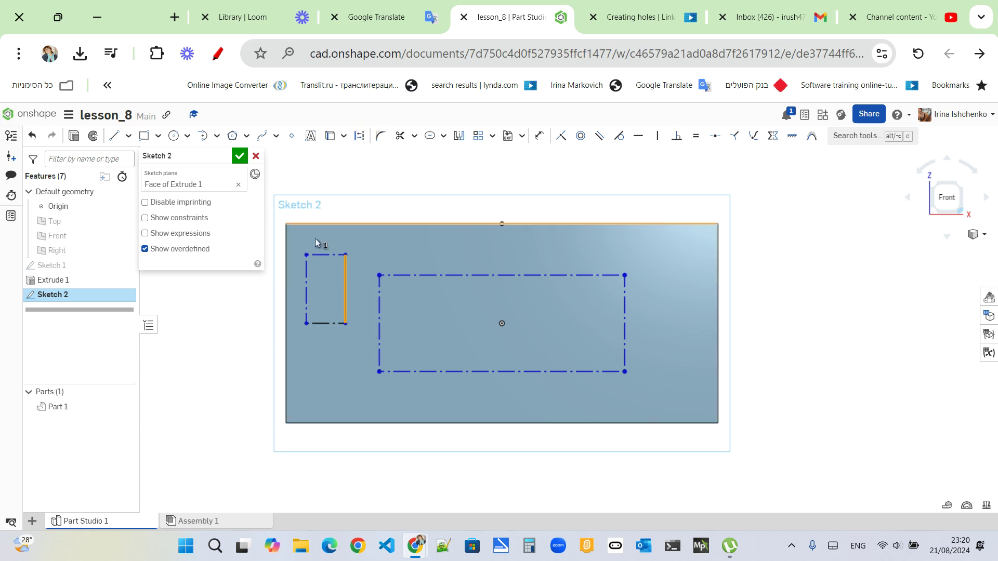
Step: Delete the small construction rectangle and draw a regular corner rectangle about 14 mm wide and 29 mm high in its place
left_click_drag(303, 235, 358, 363)
key("Delete")
left_click(158, 137)
left_click(151, 157)
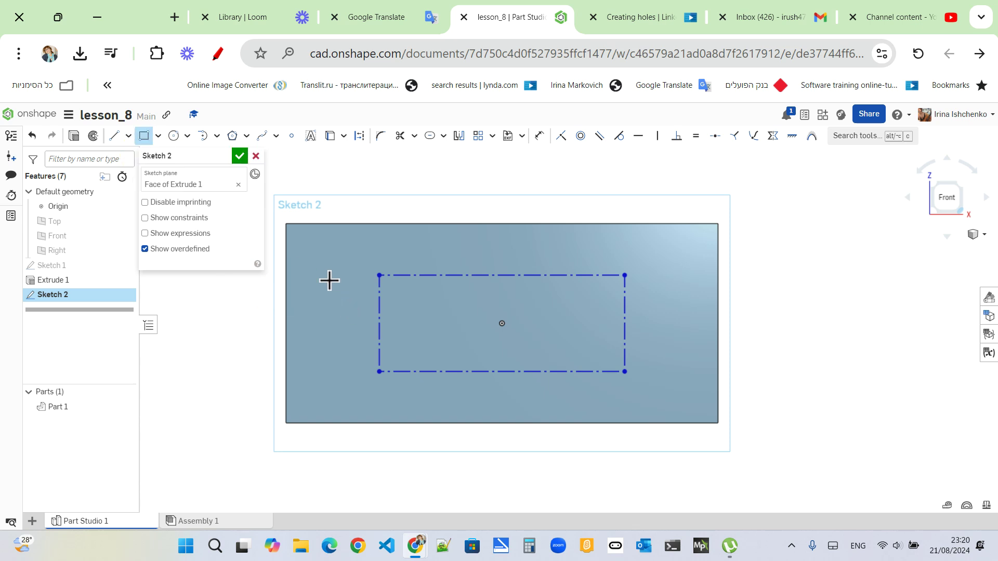
left_click_drag(318, 266, 346, 324)
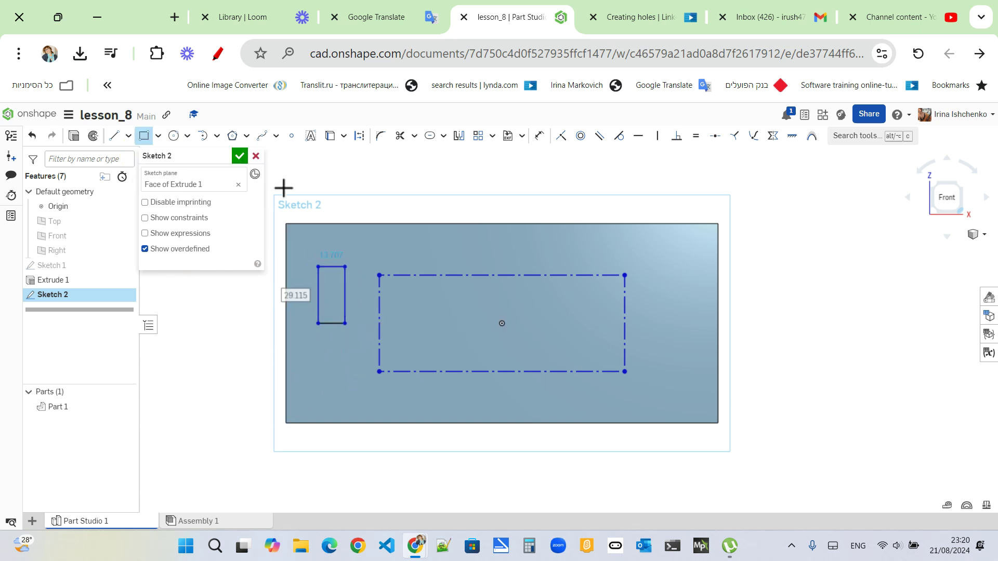
Step: Place a sketch point on the small rectangle's upper-right corner and finish the sketch
left_click(291, 138)
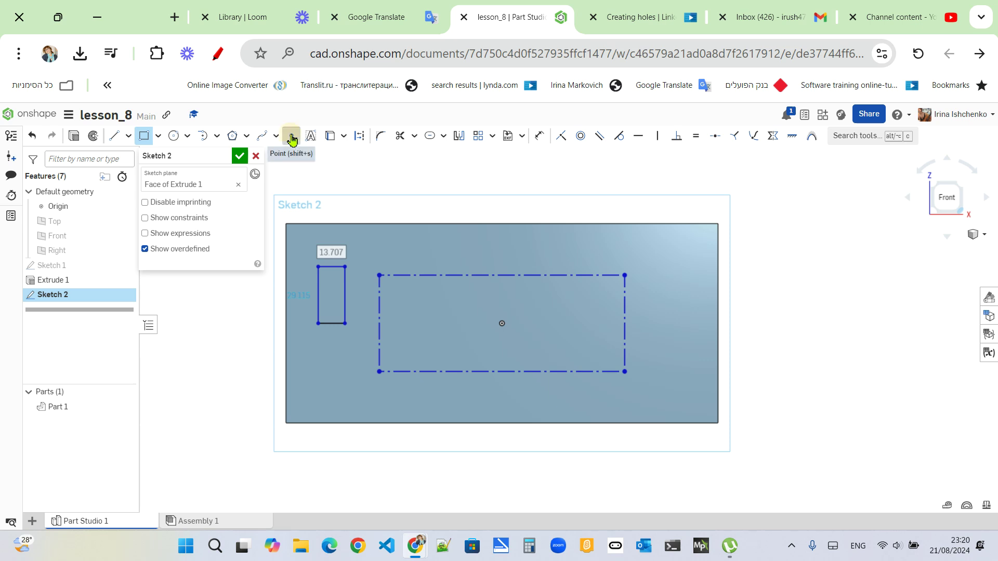
left_click(345, 270)
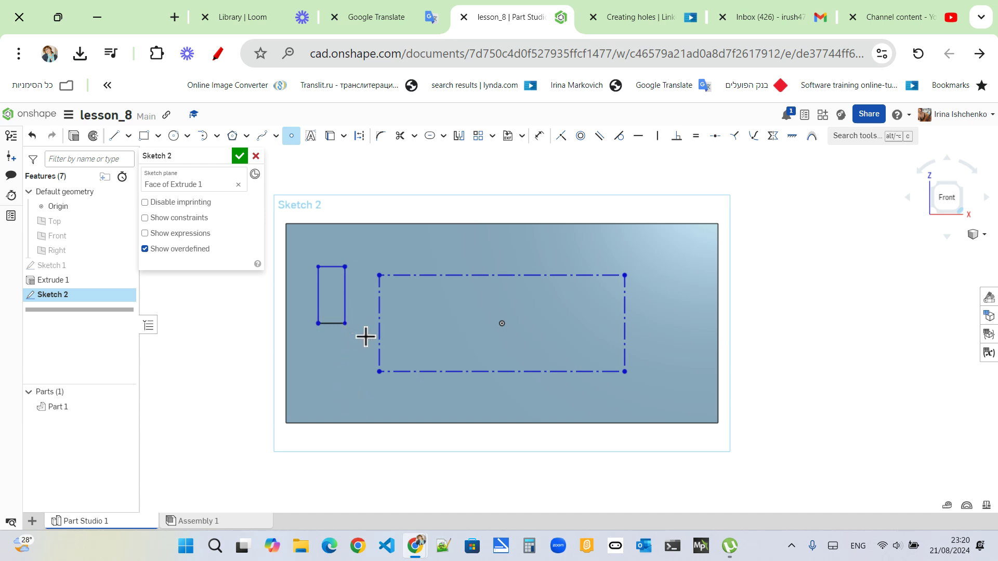
key("Escape")
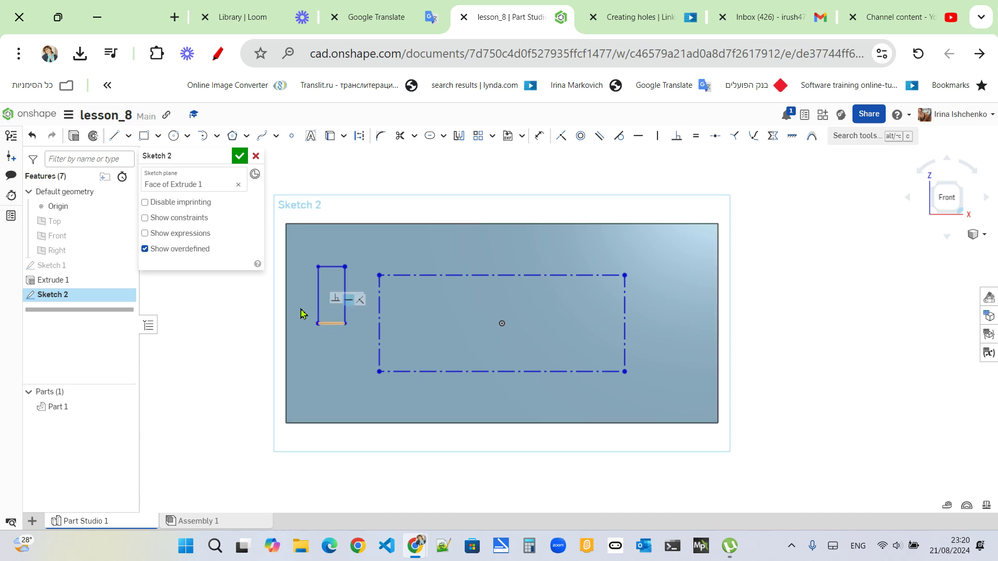
left_click(240, 156)
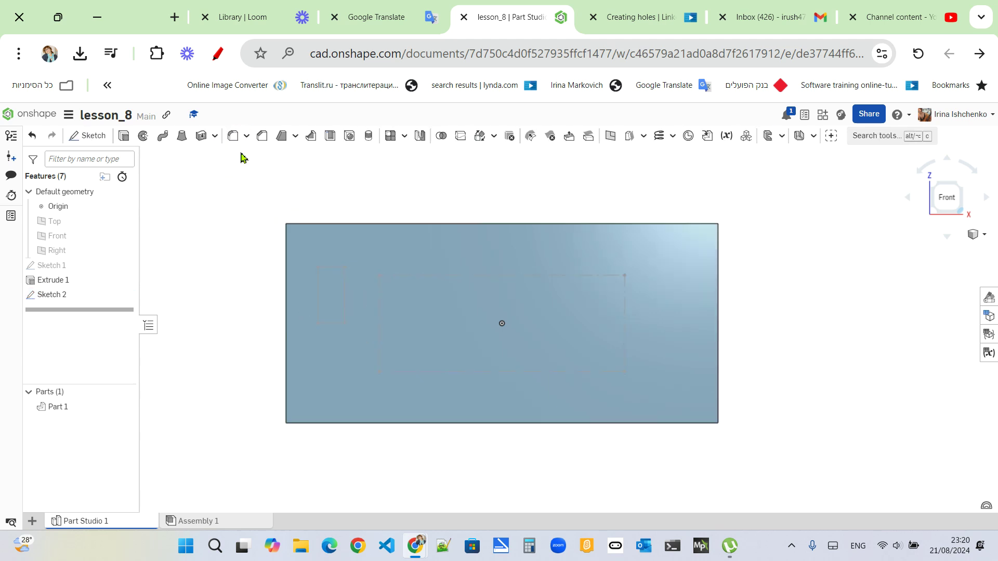
mouse_move(804, 418)
right_mouse_down()
mouse_move(791, 408)
mouse_move(809, 367)
mouse_move(826, 363)
mouse_move(833, 374)
mouse_move(815, 381)
mouse_move(838, 374)
right_mouse_up()
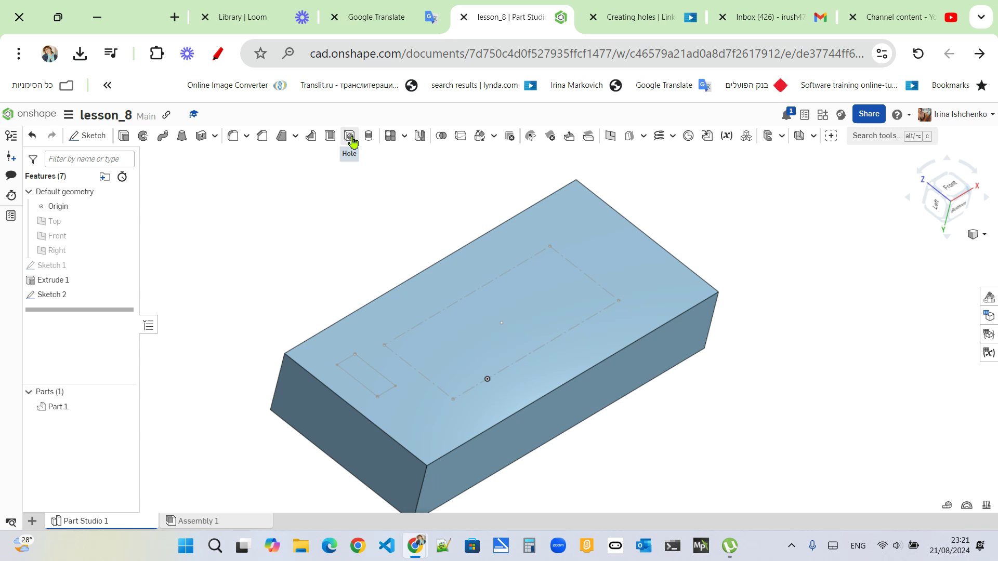
left_click(350, 138)
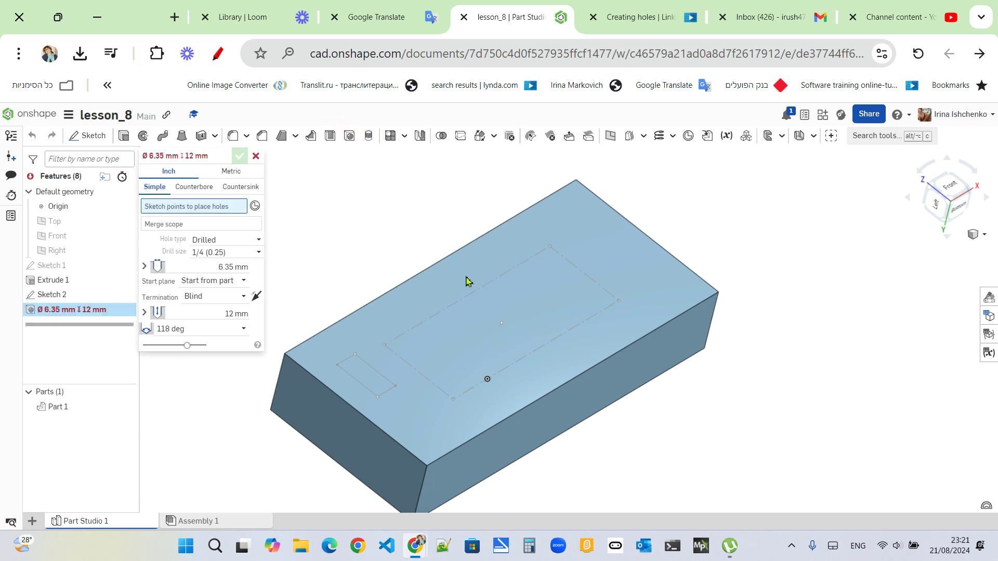
left_click(505, 249)
key("Escape")
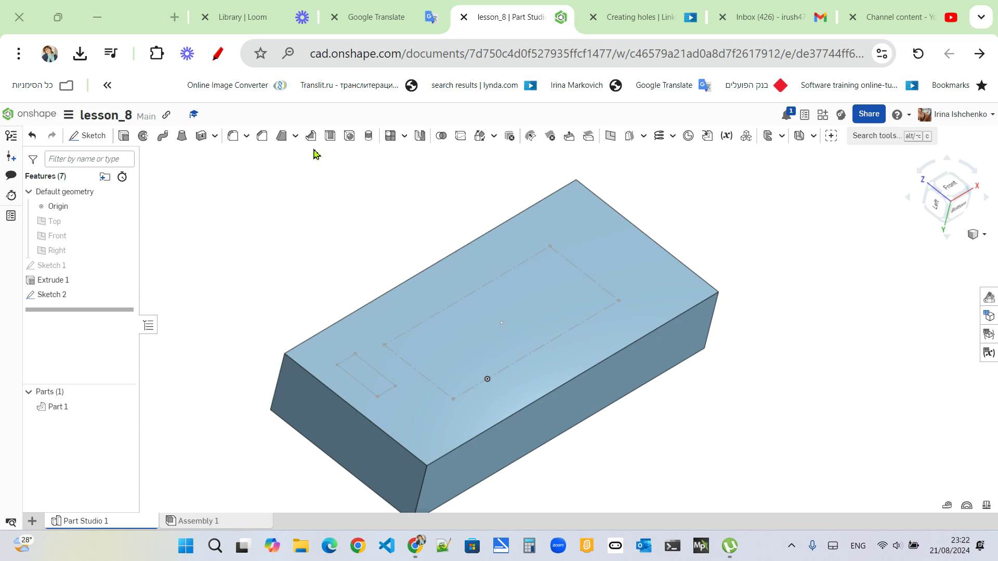
Step: Start a simple drilled Hole feature on the block and switch its sizing standard to Metric
left_click(351, 137)
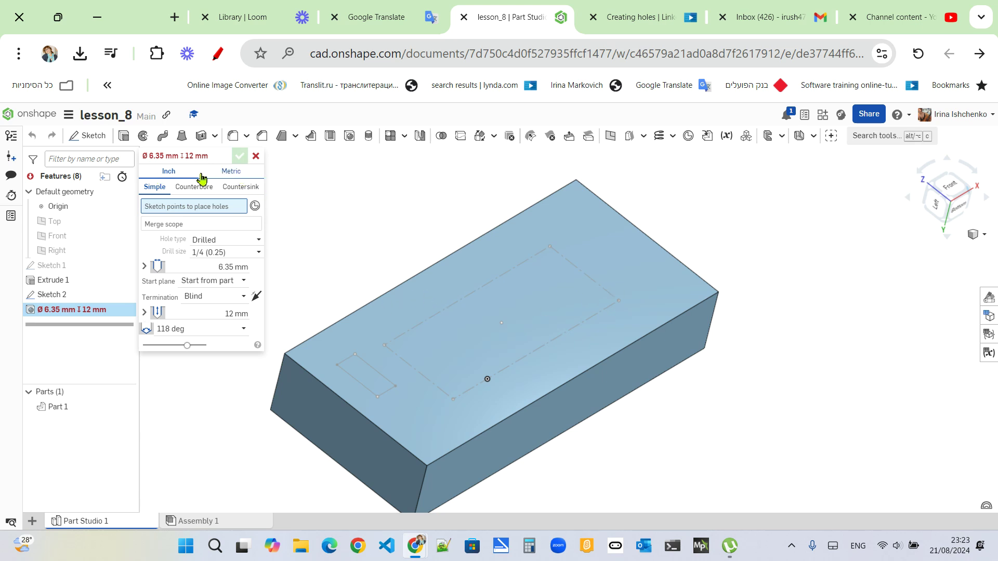
left_click(231, 172)
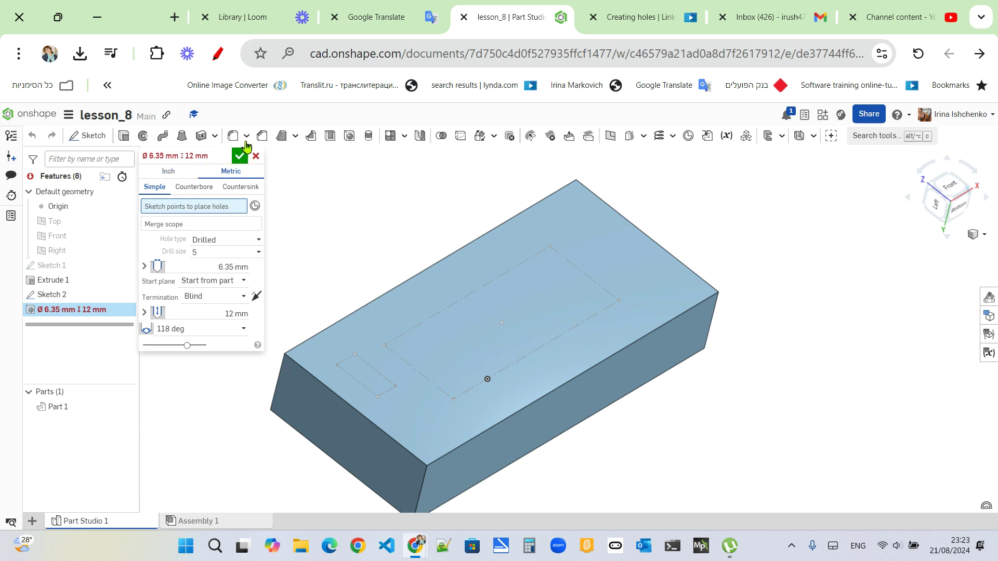